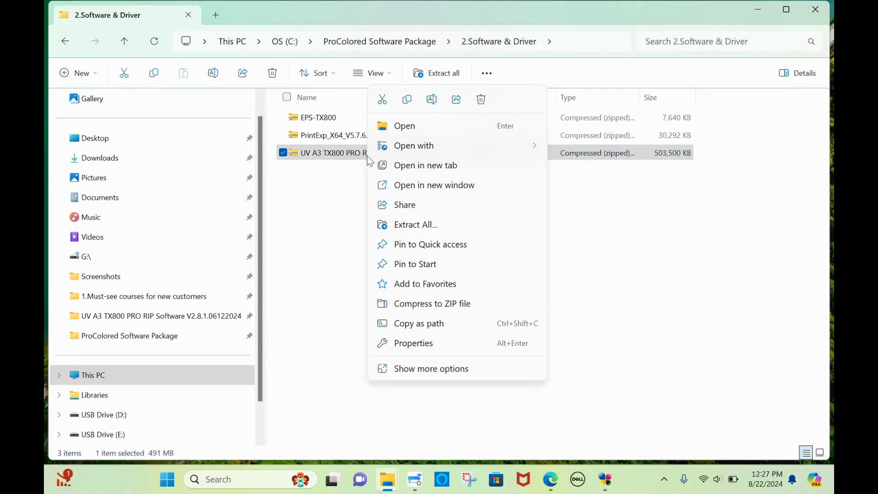
Extract the UV A3 TX800 PRO RIP zip into C:\ProColored Software Package.
left_click(416, 225)
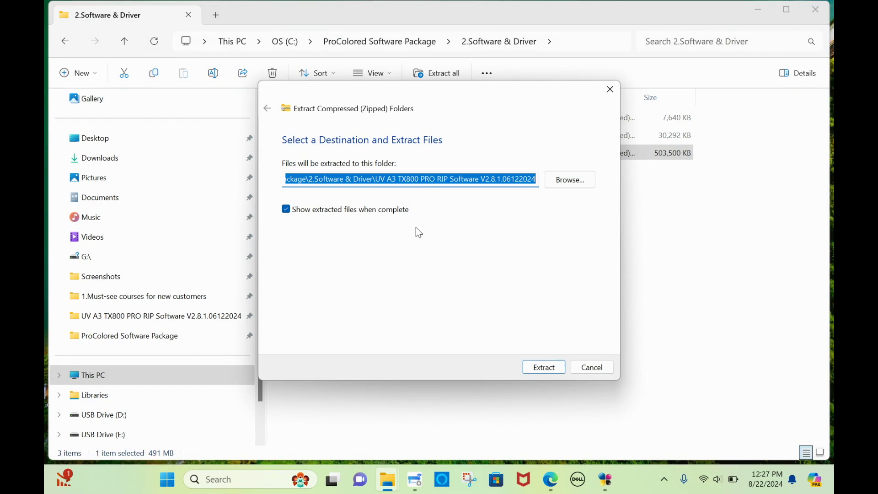
left_click(564, 181)
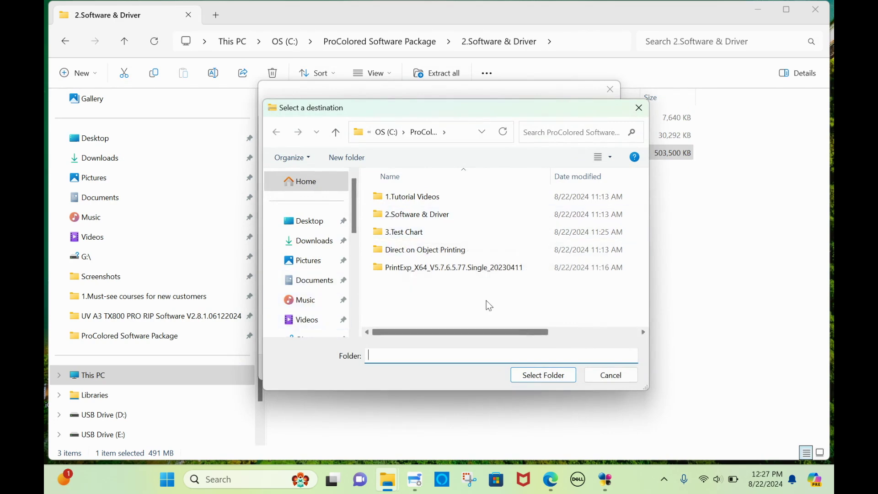
left_click(415, 132)
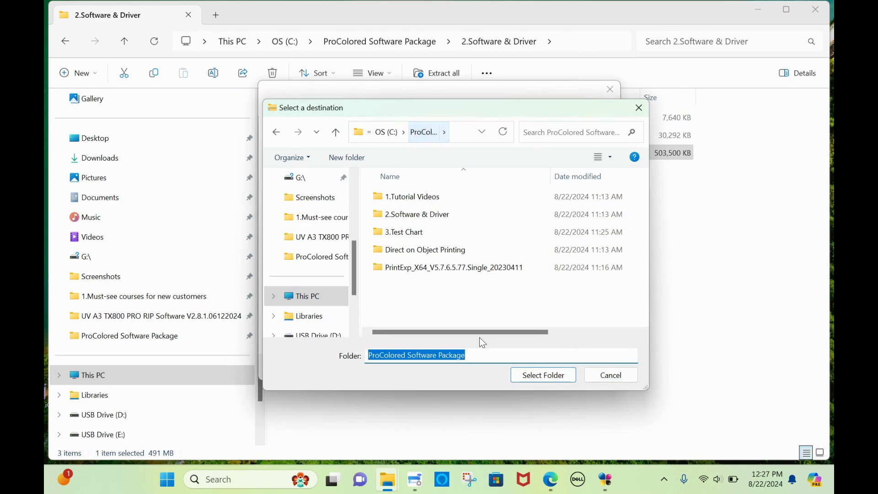
left_click(524, 379)
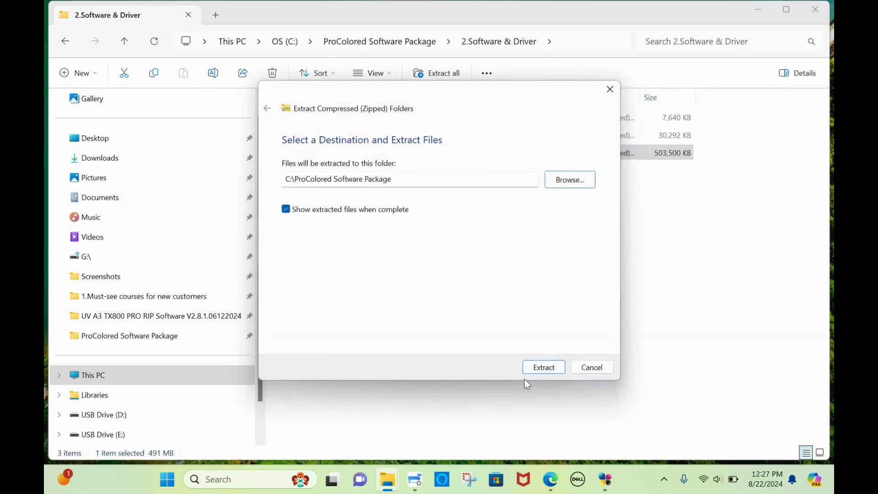
left_click(539, 369)
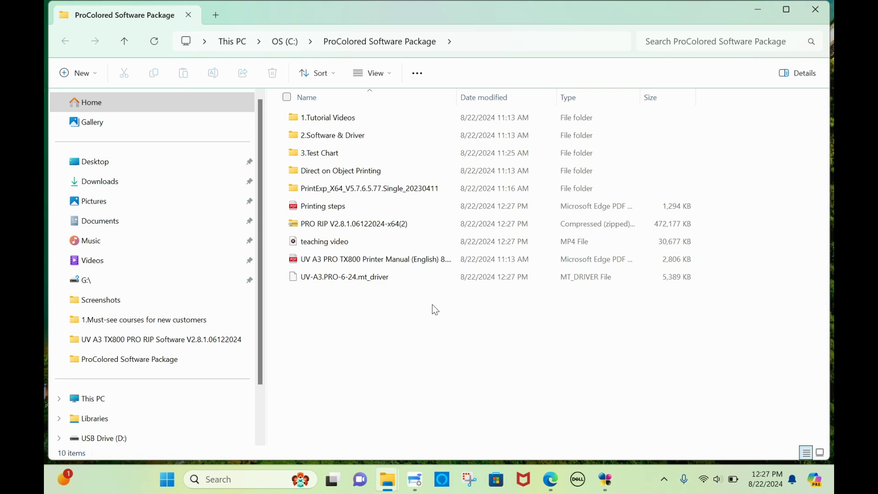
Extract the PRO RIP V2.8.1 zip into its suggested folder and run the extracted installer.
left_click(378, 227)
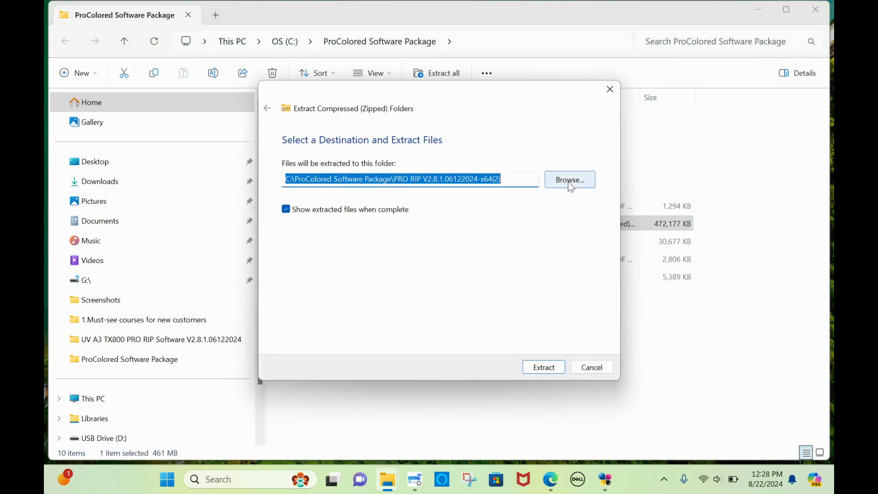
left_click(545, 368)
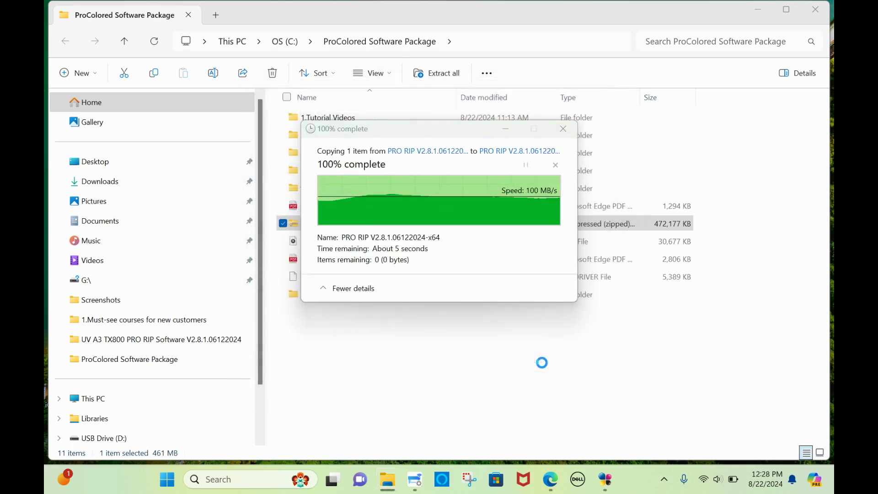
double_click(328, 119)
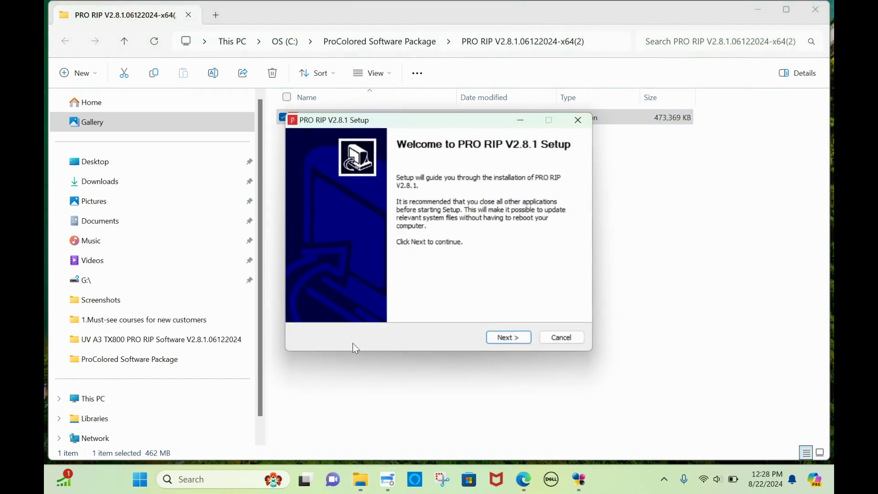
Start installing PRO RIP to Program Files and repair the Visual C++ 2013 runtime.
left_click(507, 338)
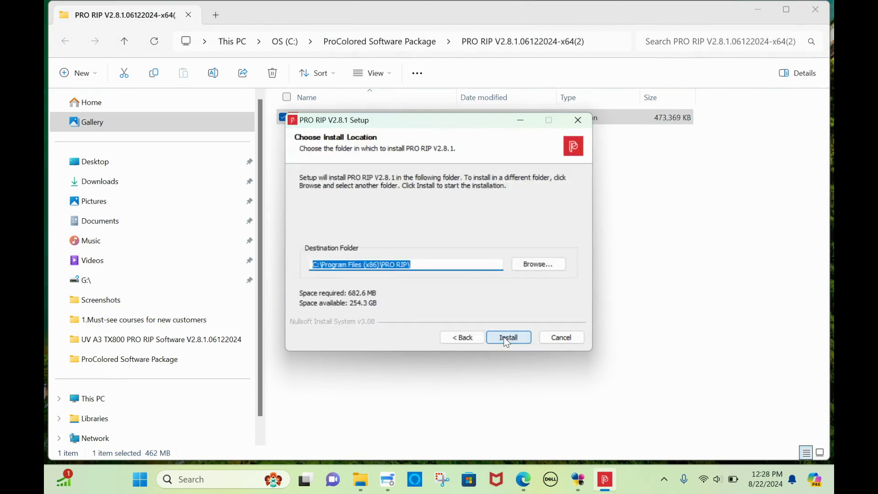
left_click(504, 338)
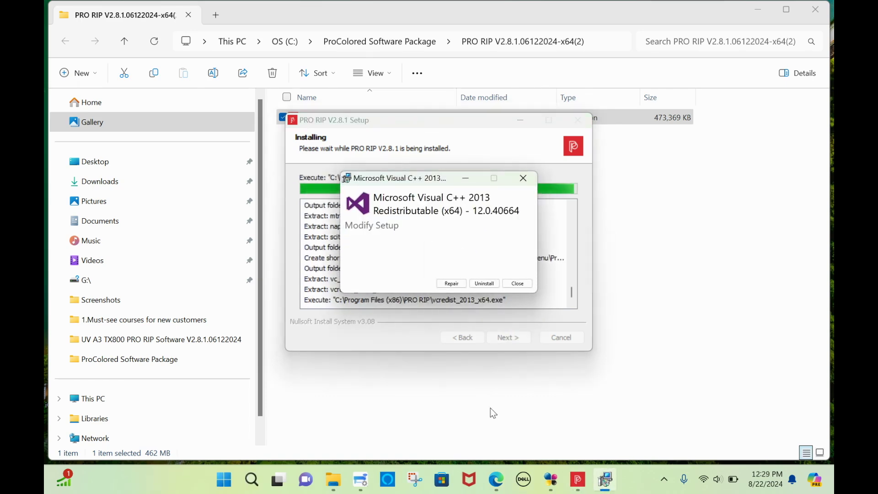
left_click(460, 284)
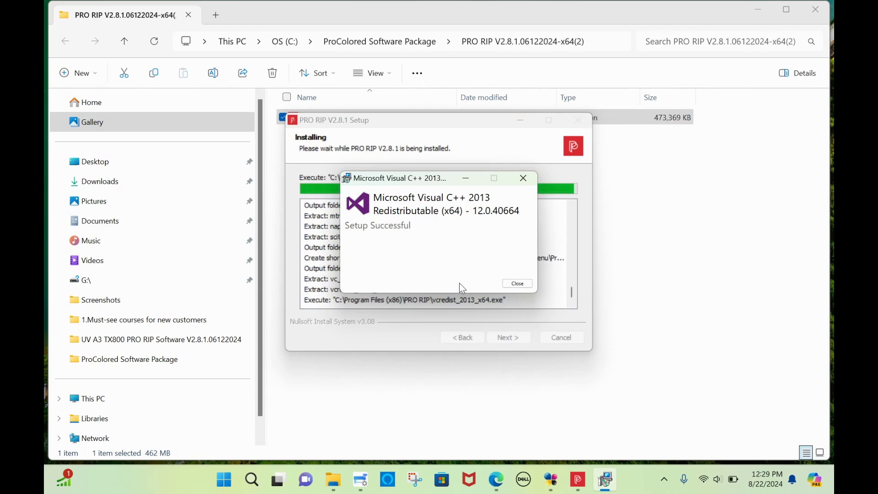
left_click(518, 284)
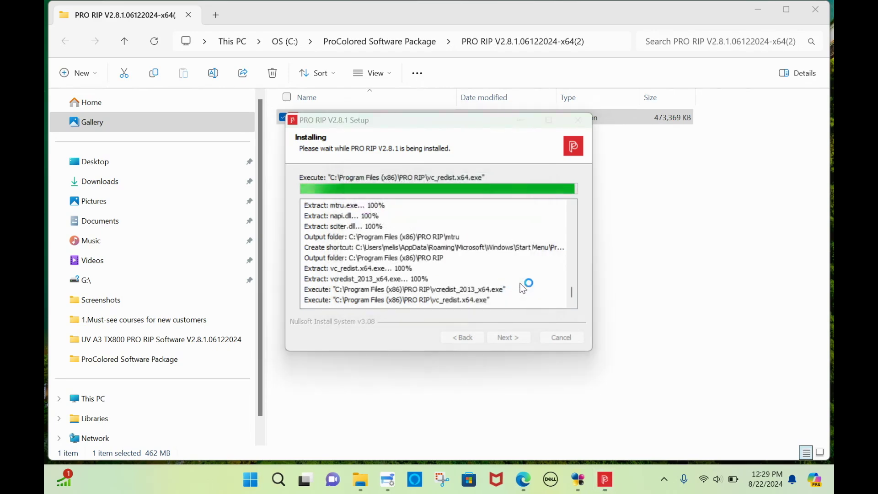
Attempt the Visual C++ 2015-2022 install, acknowledge the RIP port driver notice, and finish setup.
left_click(302, 289)
left_click(303, 289)
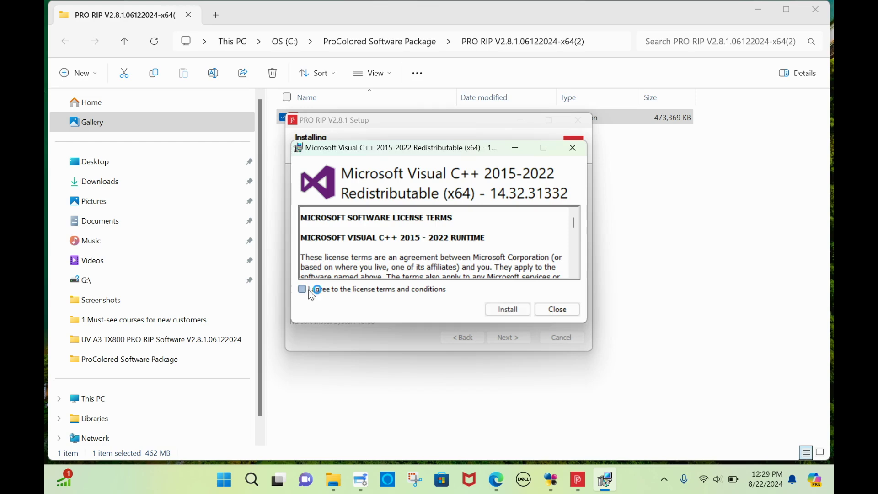
left_click(302, 289)
left_click(511, 311)
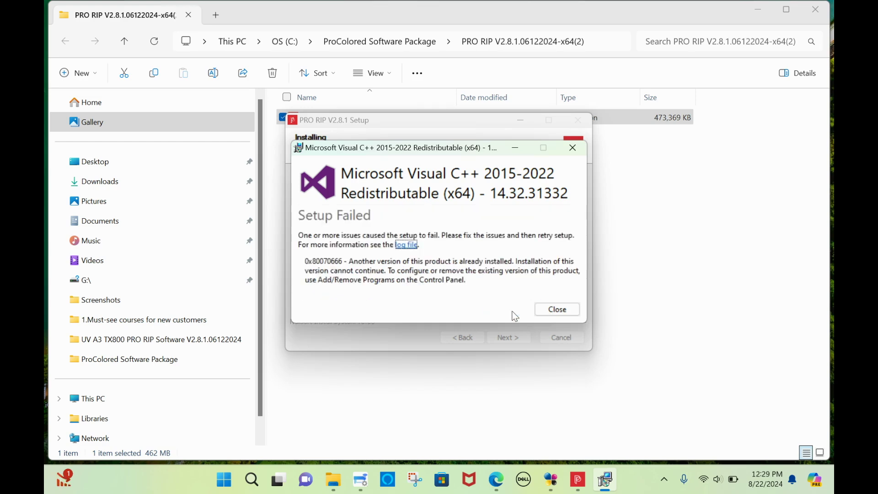
left_click(545, 308)
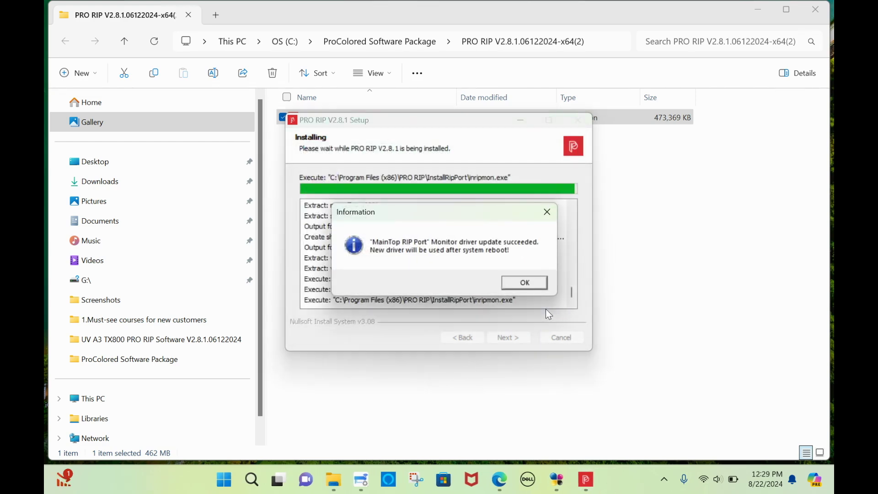
left_click(526, 283)
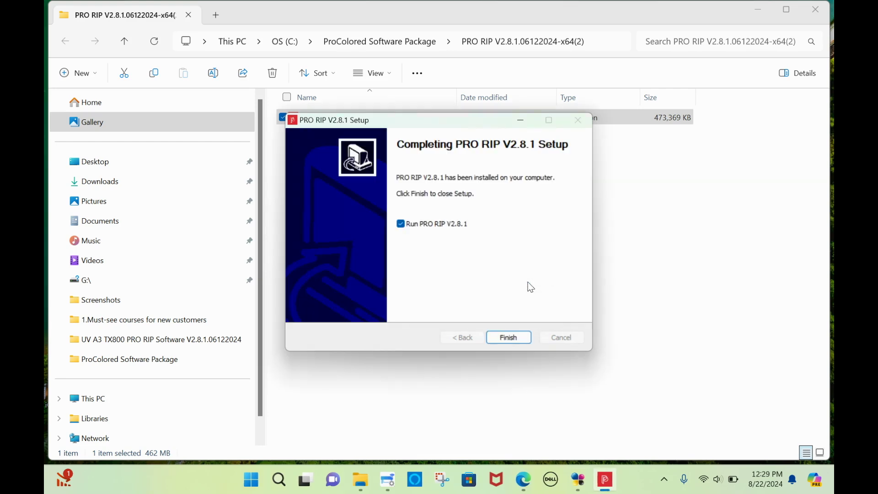
left_click(510, 339)
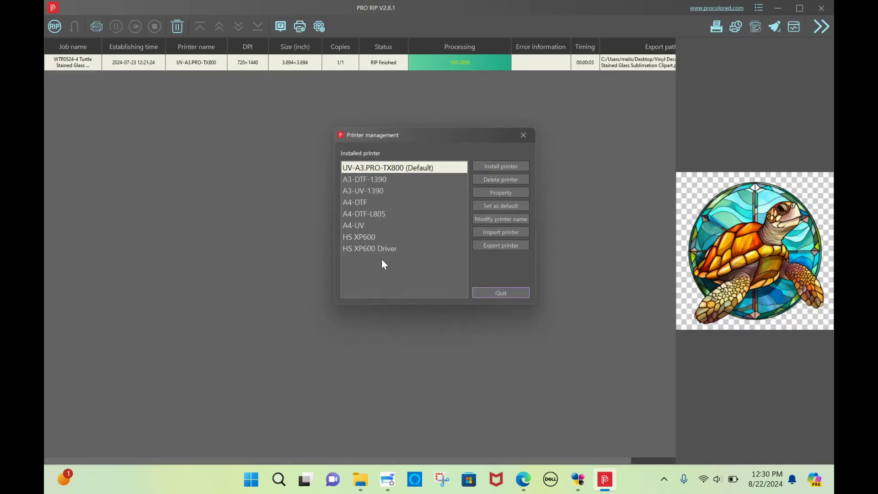
Delete the installed printers from the Printer management list.
left_click(413, 226)
left_click(500, 179)
left_click(496, 180)
left_click(494, 180)
left_click(495, 178)
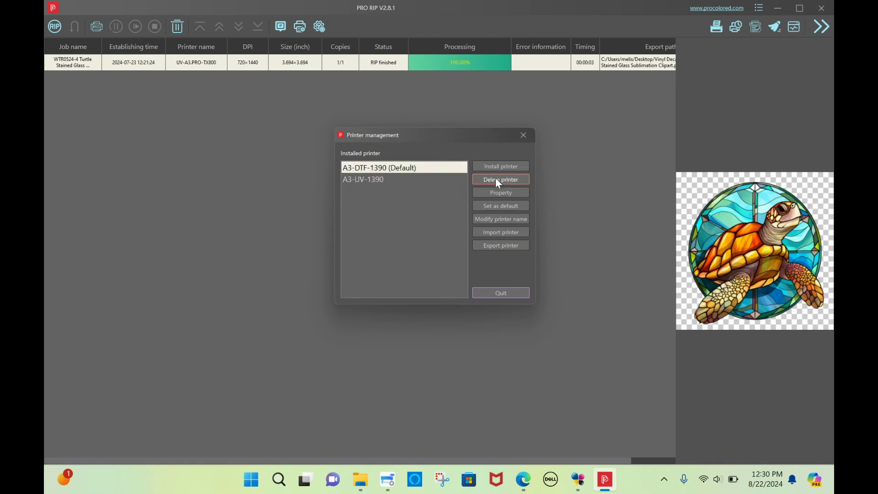
left_click(493, 179)
Install the UV-A3.PRO-6-24 printer driver and close Printer management.
left_click(491, 179)
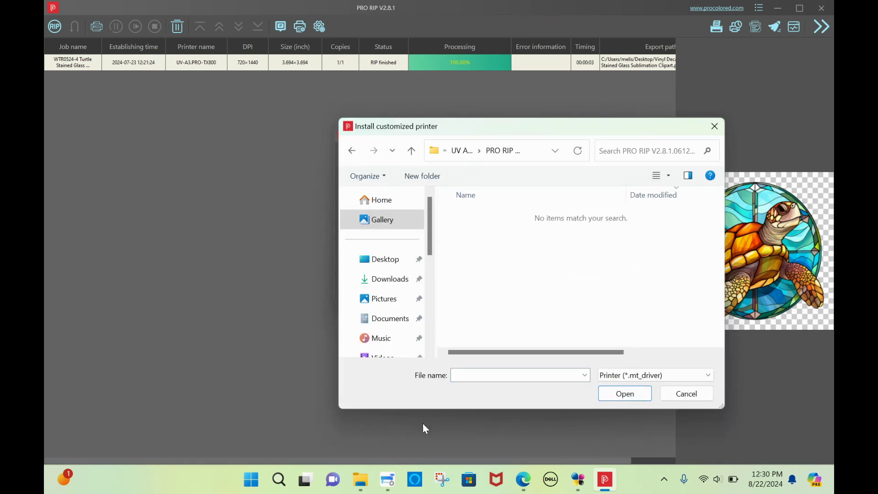
double_click(503, 264)
left_click(501, 293)
Place the western gang sheet image from Downloads on the job canvas.
left_click(822, 26)
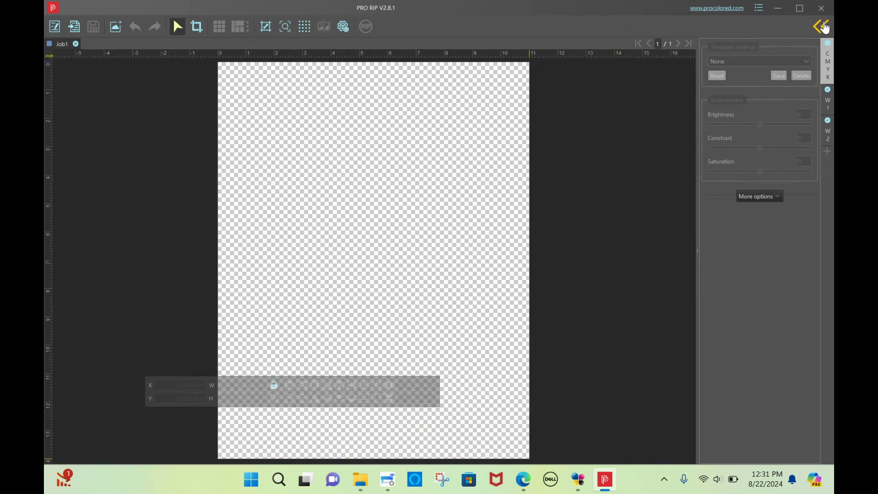
left_click(115, 26)
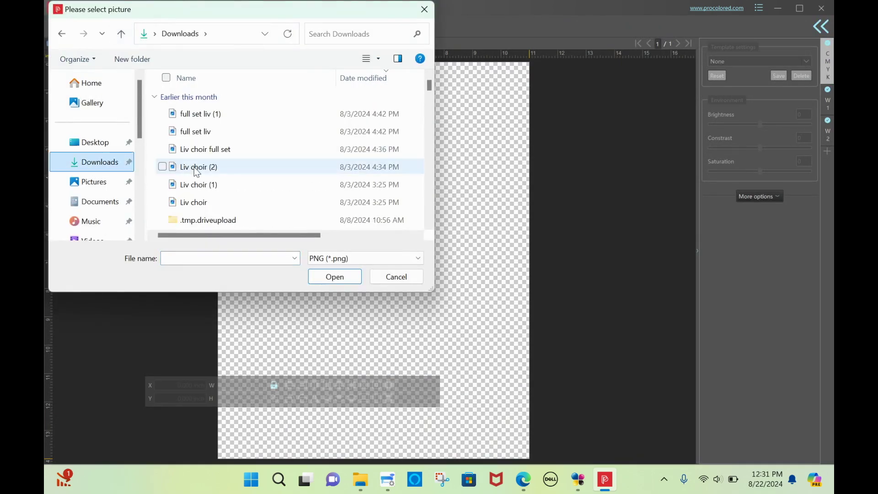
scroll(198, 173, "down", 3)
double_click(198, 173)
left_click(62, 33)
scroll(210, 182, "down", 5)
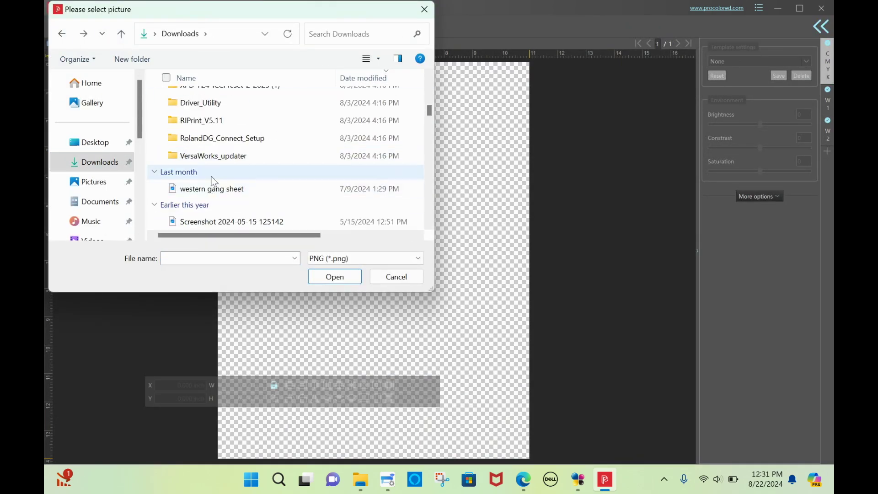
left_click(213, 135)
left_click(335, 276)
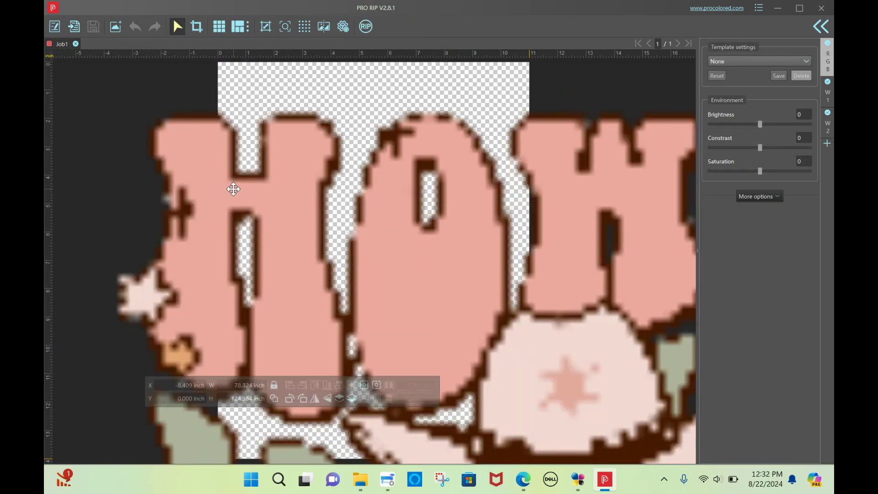
double_click(233, 385)
Set the gang sheet width to 12 inches, then scroll to the 'Installing the PrintEXP Software' section.
type("12")
key("Return")
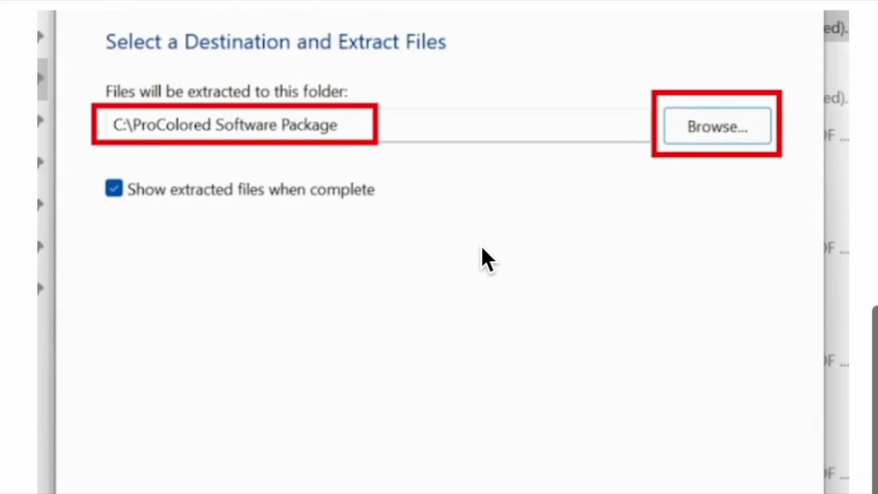
scroll(482, 250, "down", 5)
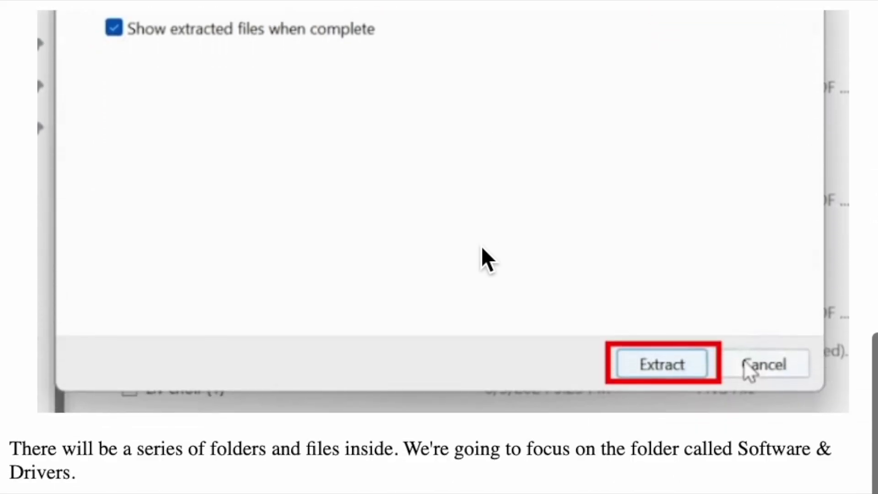
scroll(481, 246, "down", 5)
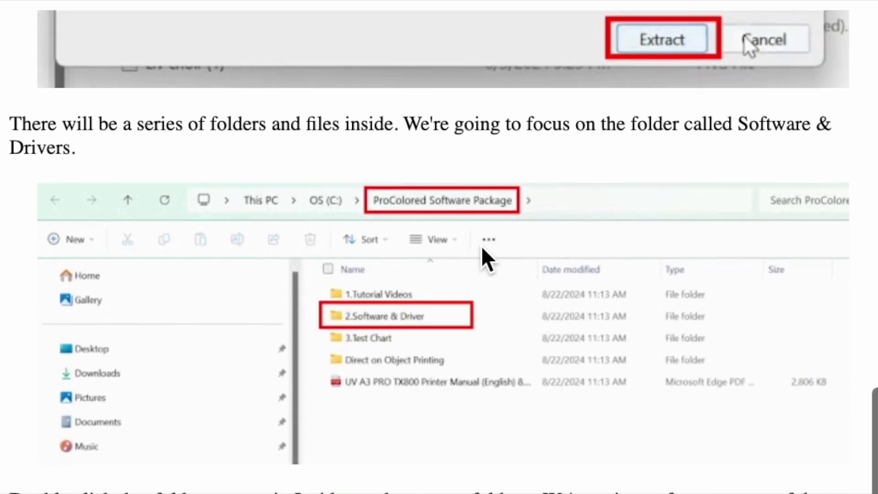
scroll(483, 250, "down", 5)
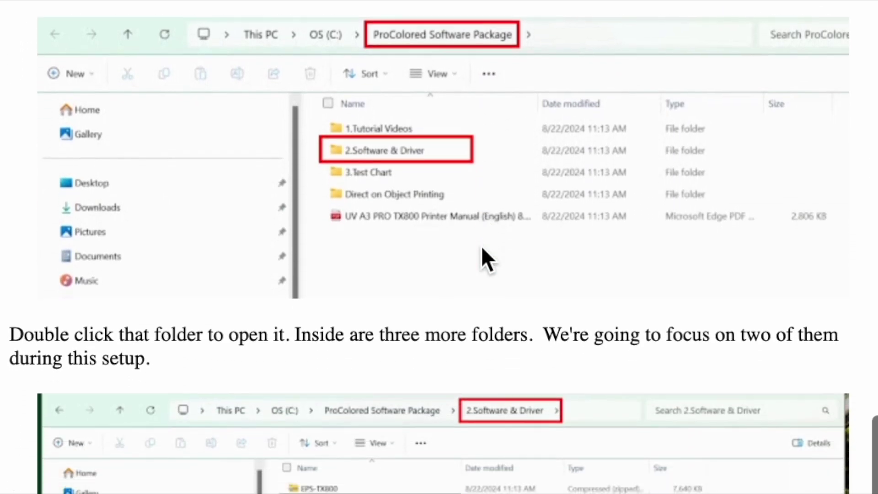
scroll(484, 257, "down", 3)
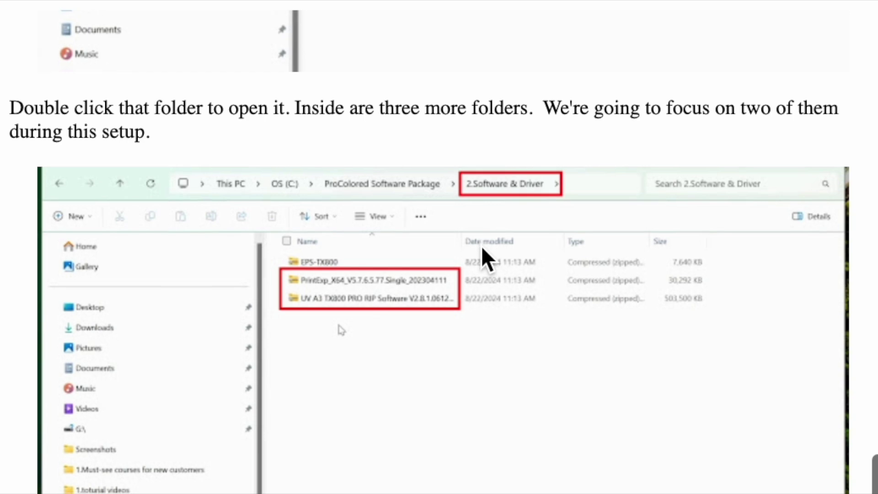
scroll(484, 249, "down", 6)
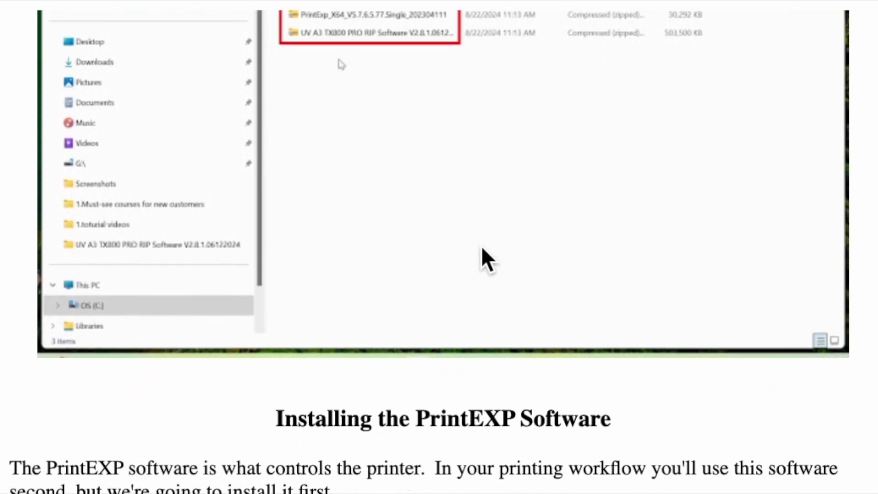
scroll(483, 248, "down", 5)
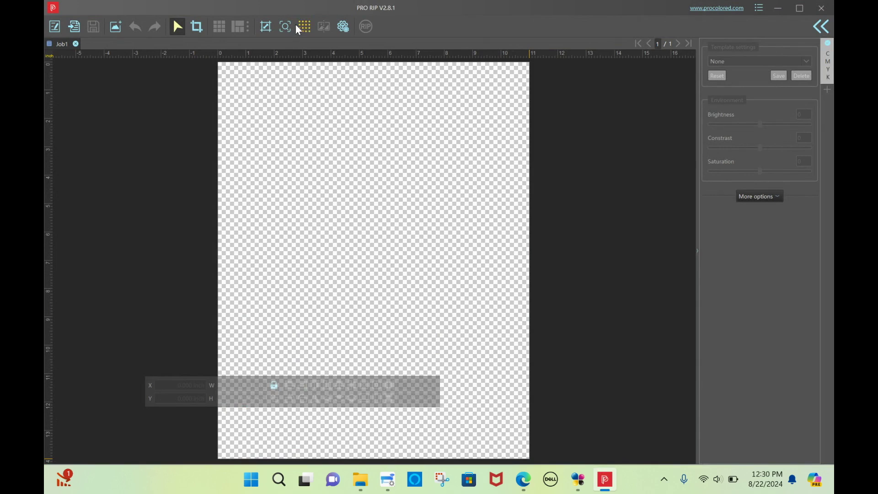
Open the Canvas size settings for the empty Job1 canvas.
left_click(263, 29)
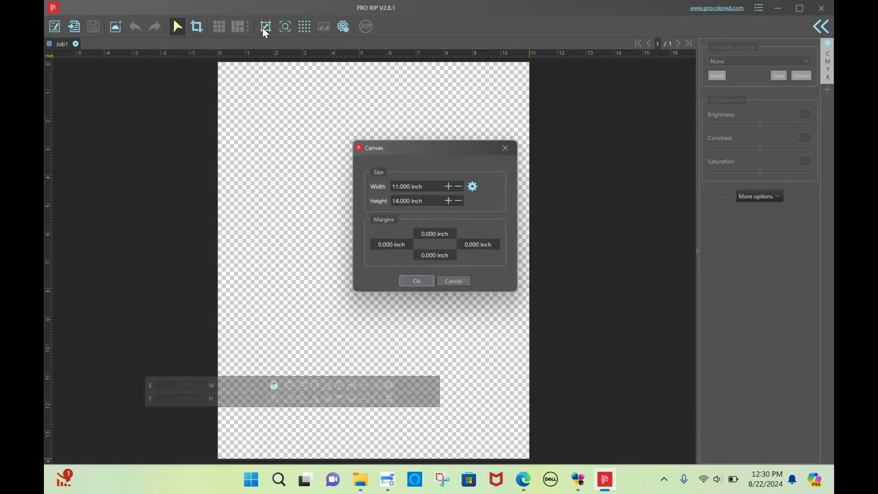
left_click(430, 189)
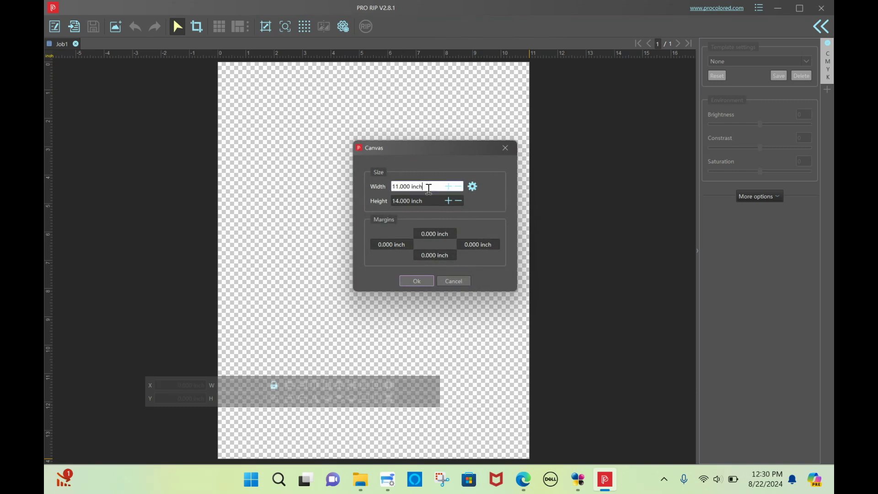
left_click(434, 204)
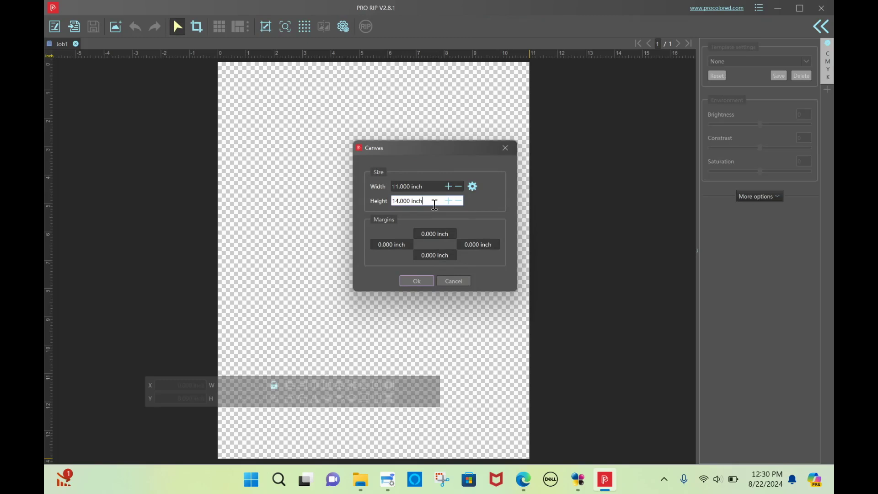
left_click(421, 282)
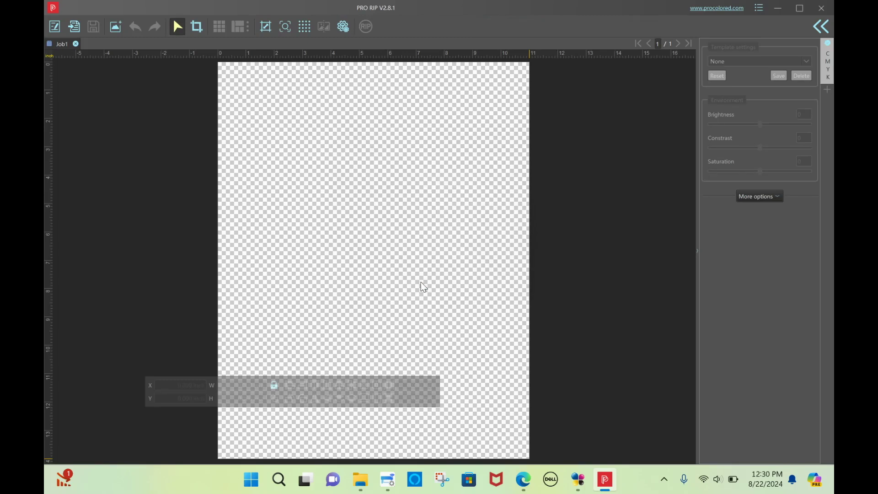
left_click(821, 27)
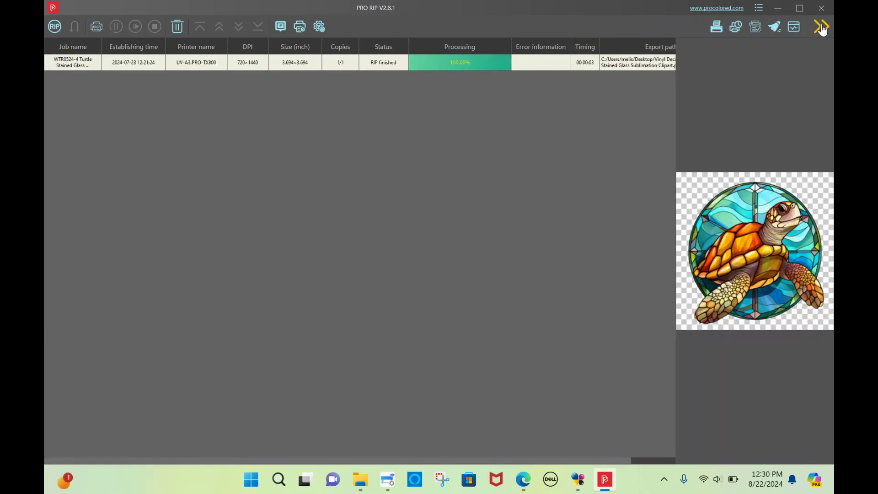
In Printer management, delete the A3-DTF-1800, HS XP600 Driver, HS XP600 and A4-UV printers.
left_click(301, 31)
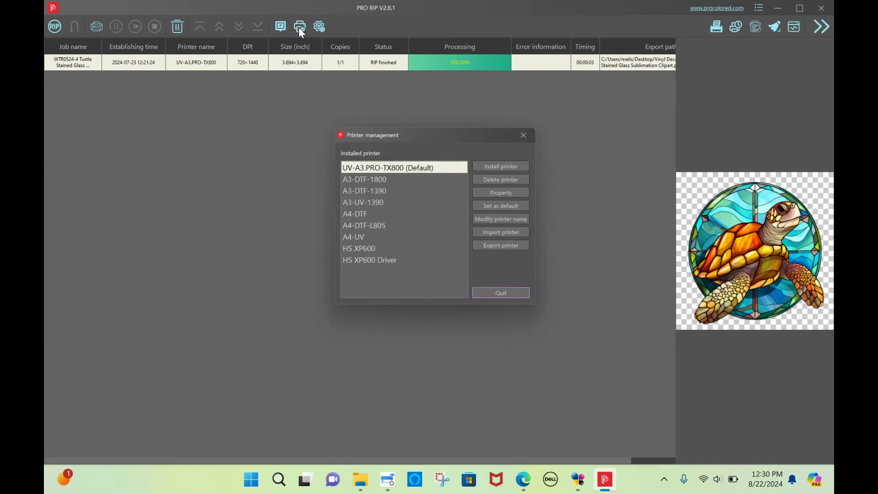
left_click(361, 180)
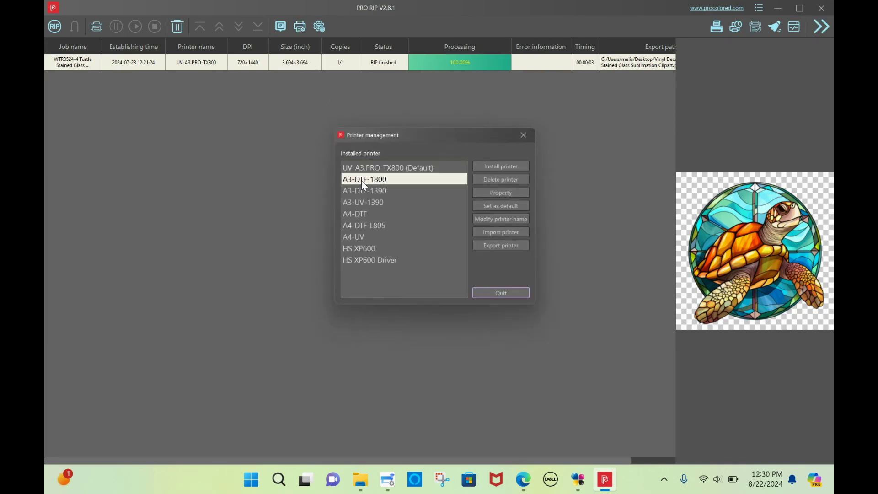
left_click(497, 179)
left_click(381, 248)
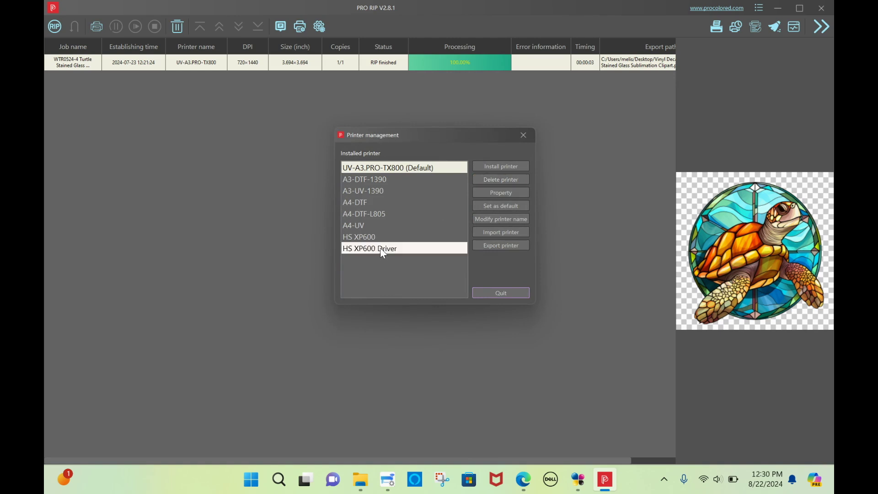
left_click(506, 178)
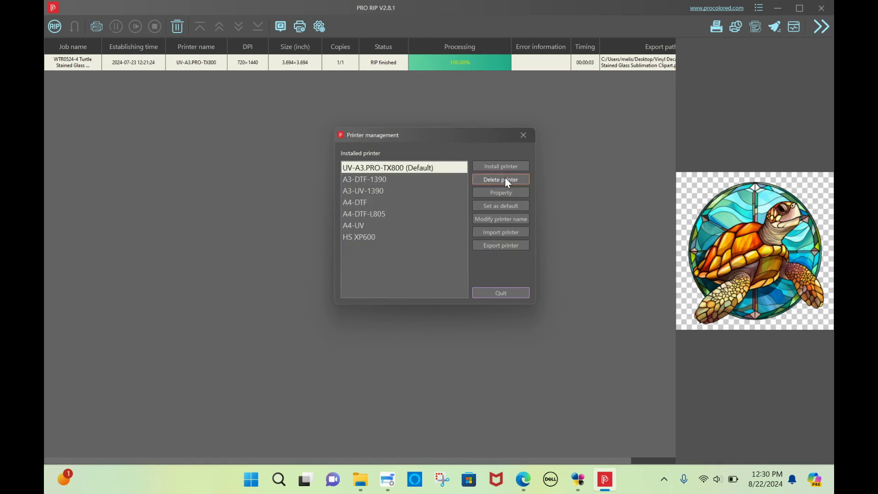
left_click(412, 235)
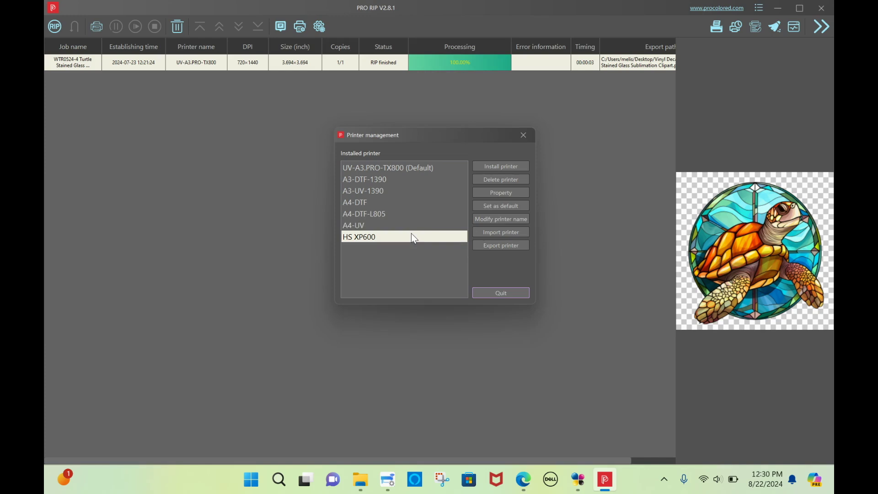
left_click(513, 179)
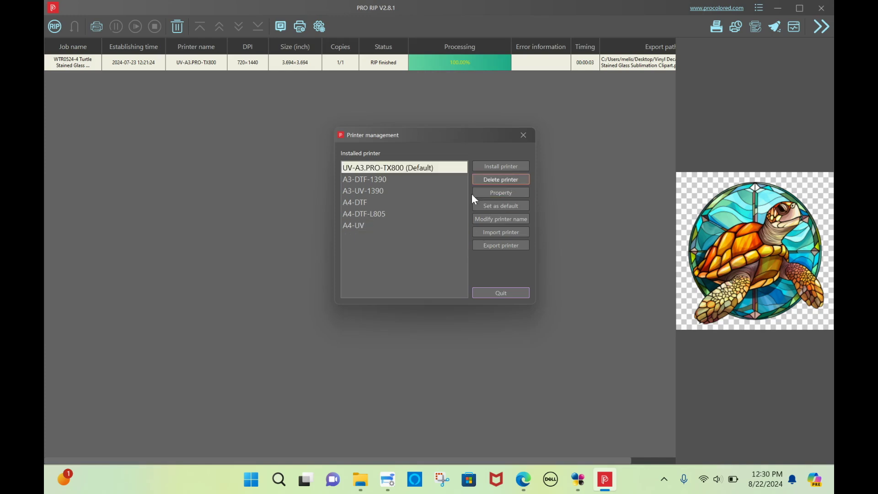
left_click(390, 230)
left_click(498, 178)
Delete the remaining A4-DTF-L805, A4-DTF, A3-UV-1390 and A3-DTF-1390 printers.
left_click(385, 214)
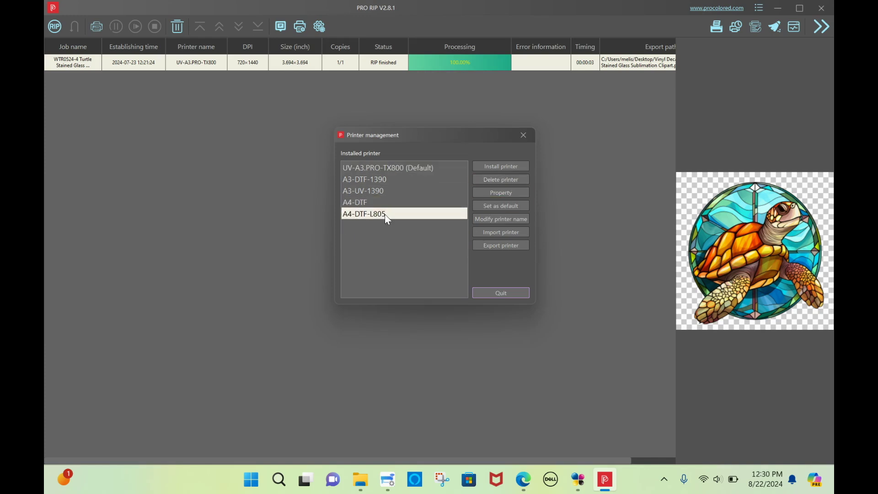
left_click(495, 179)
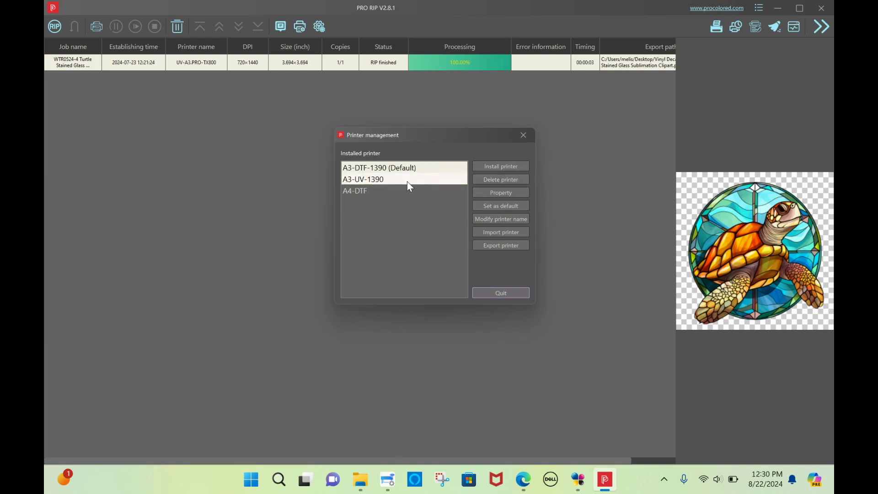
left_click(397, 192)
left_click(498, 179)
left_click(462, 180)
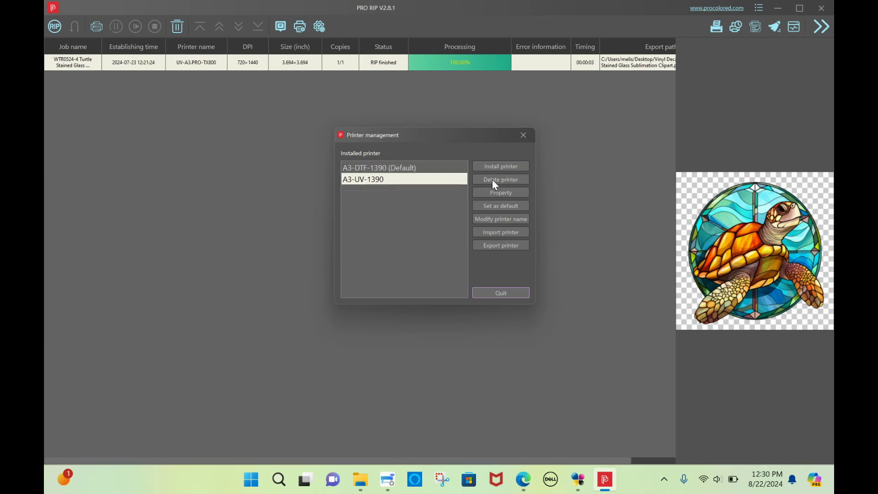
left_click(492, 179)
left_click(456, 169)
left_click(489, 180)
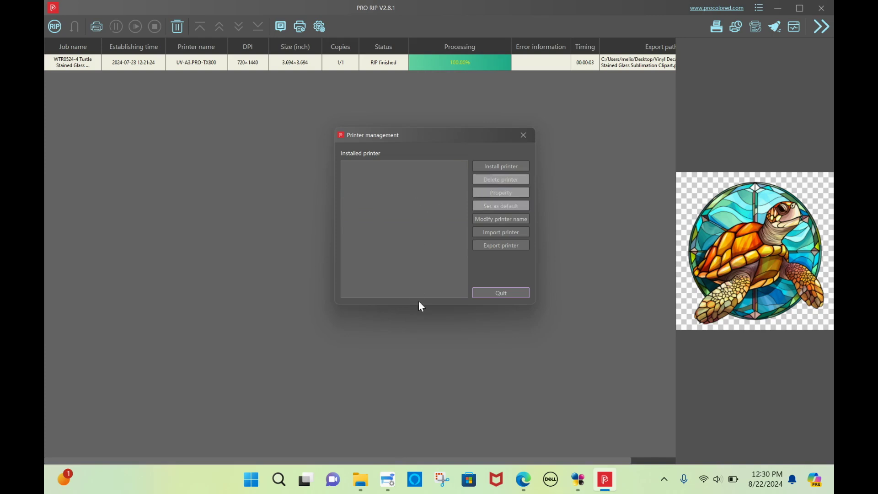
Install the UV-A3.PRO-6-24.mt_driver file from the UV A3 folder, then close Printer management.
left_click(498, 237)
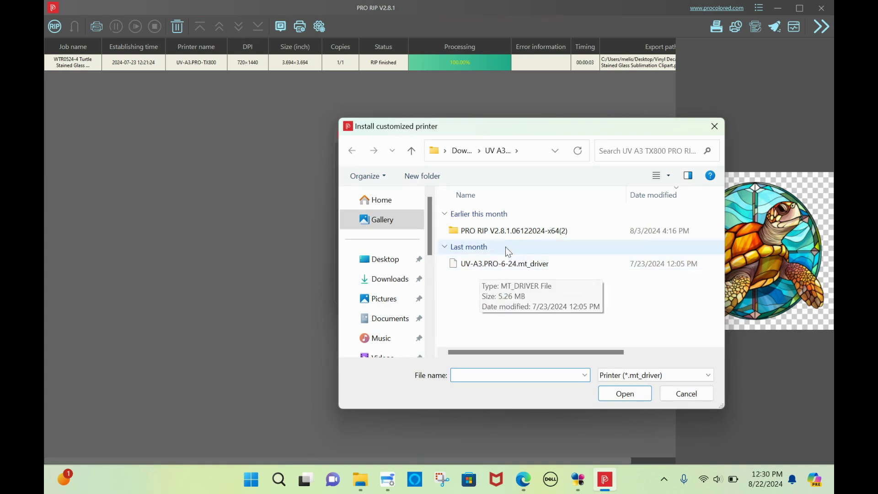
double_click(502, 234)
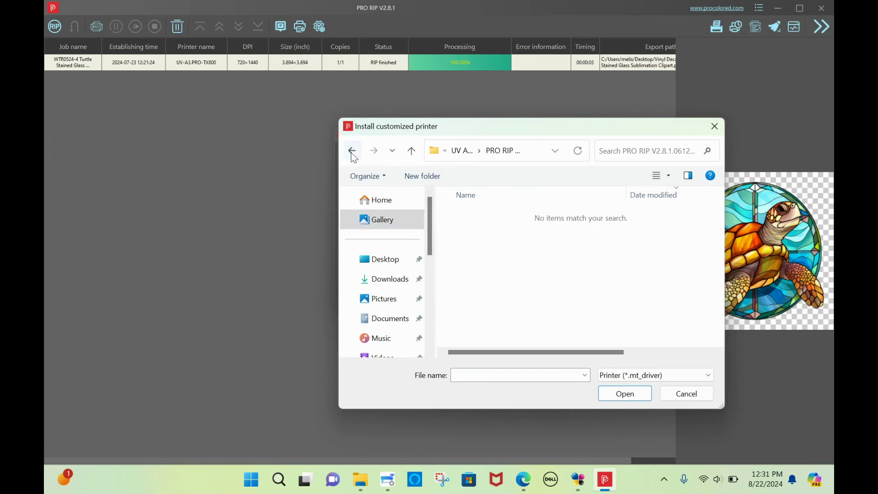
left_click(353, 154)
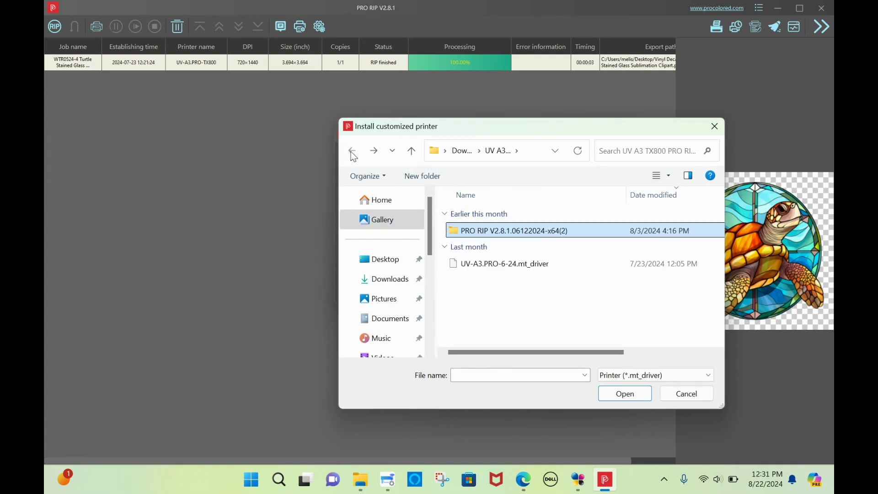
left_click(485, 265)
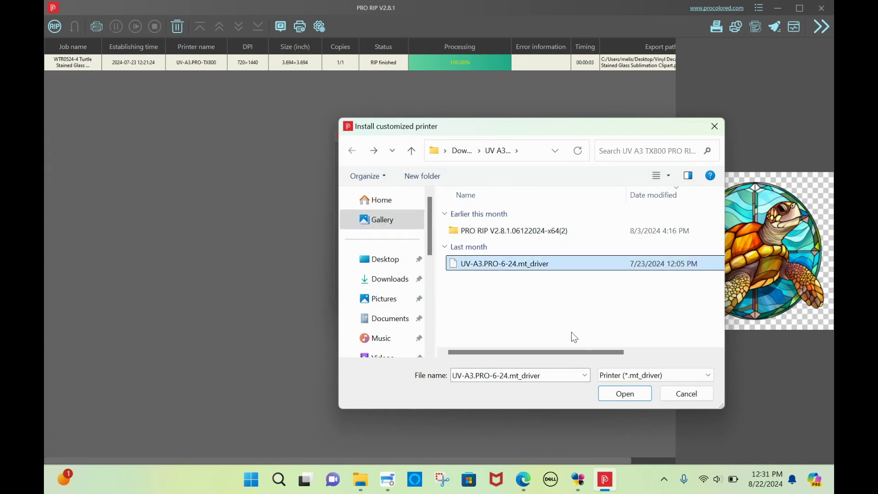
left_click(624, 394)
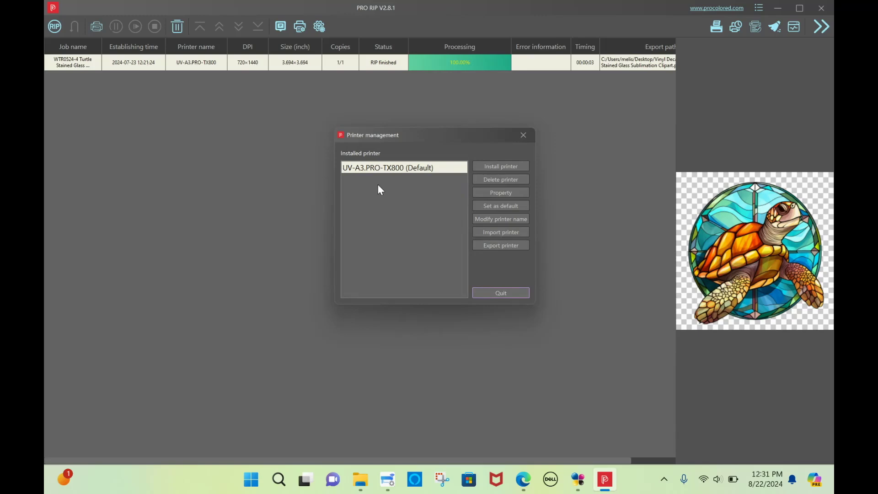
left_click(484, 292)
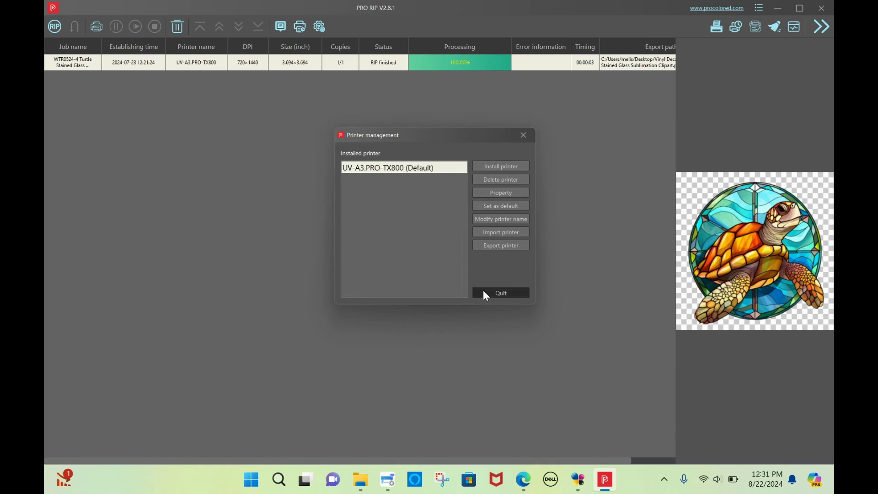
Open the Job1 editor and import the gang sheet PNG from Downloads onto the canvas.
left_click(823, 25)
left_click(825, 27)
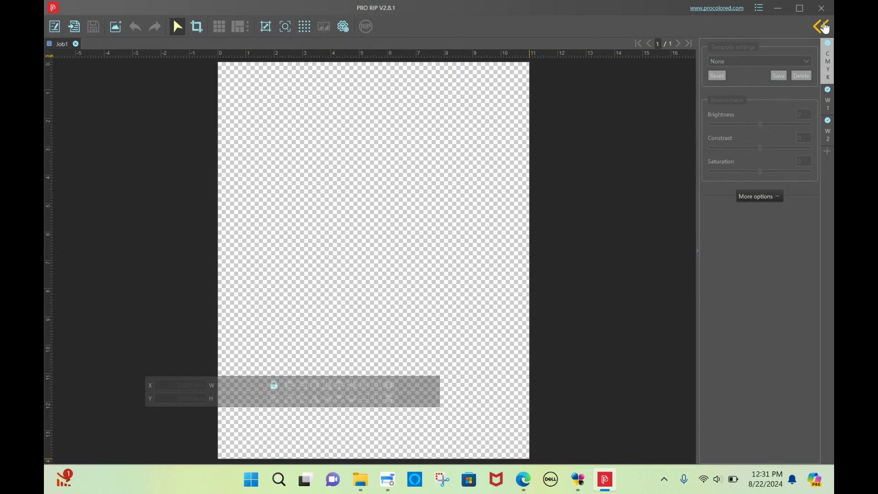
left_click(116, 26)
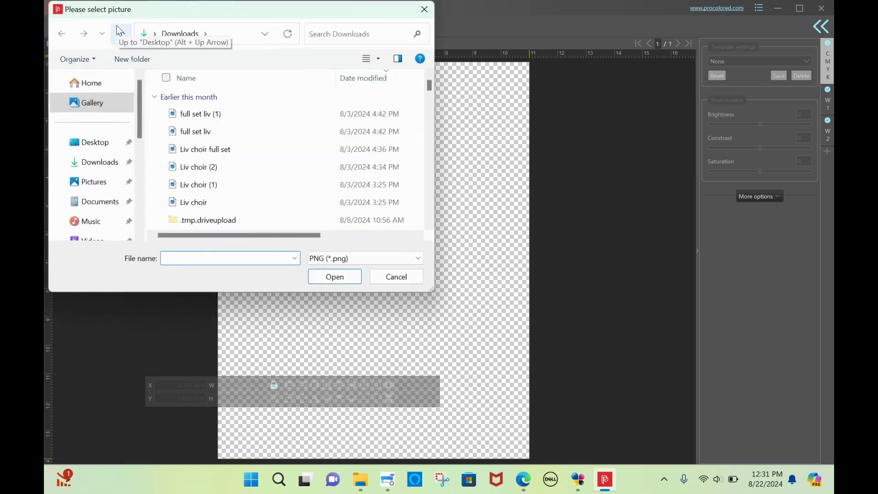
scroll(209, 153, "down", 2)
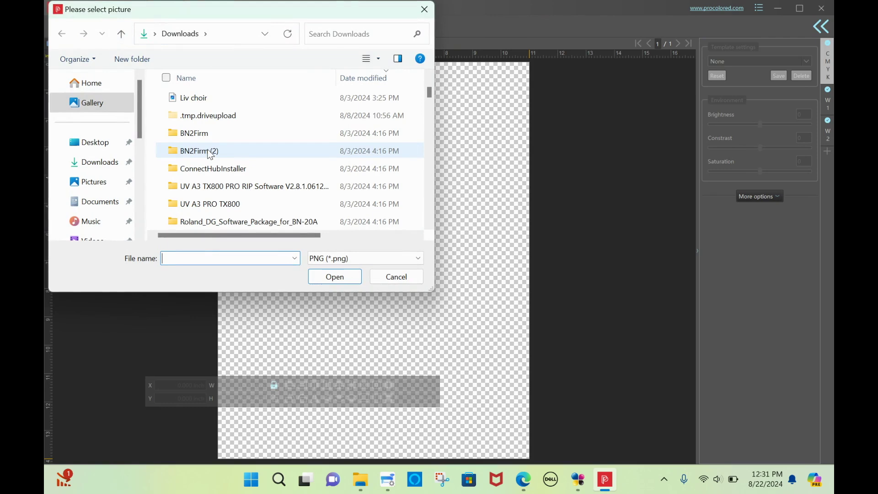
left_click(94, 168)
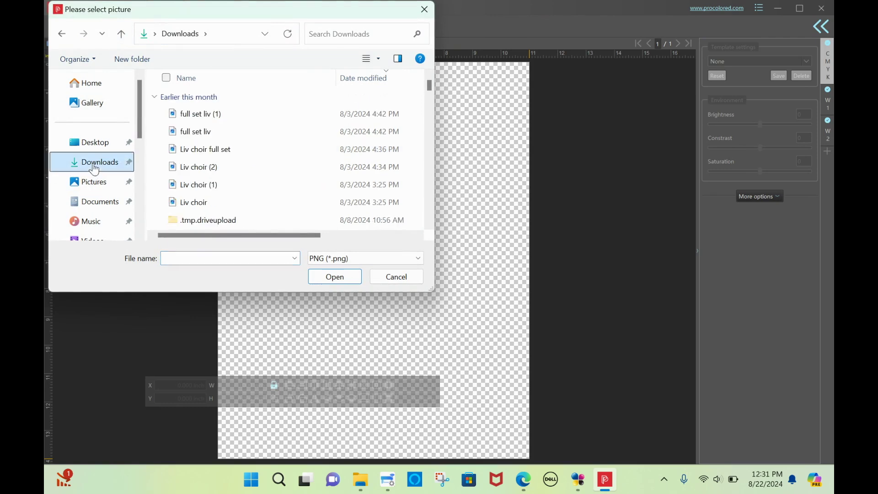
scroll(196, 172, "down", 2)
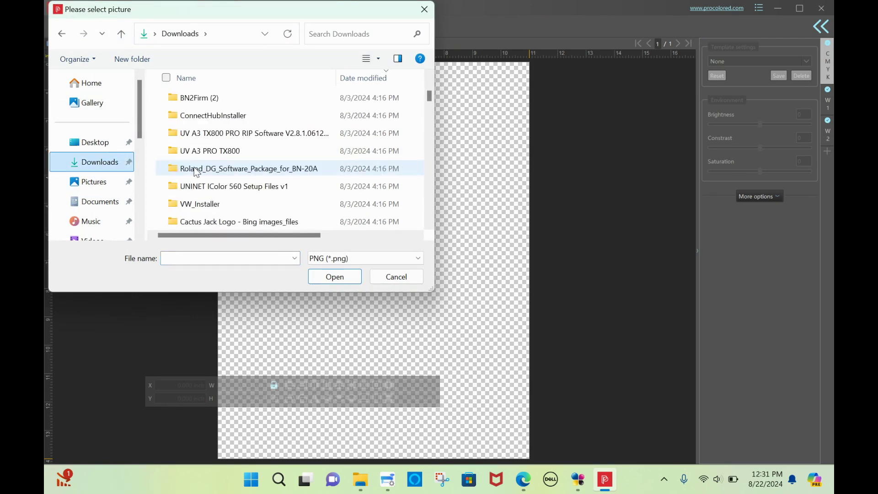
scroll(206, 164, "down", 1)
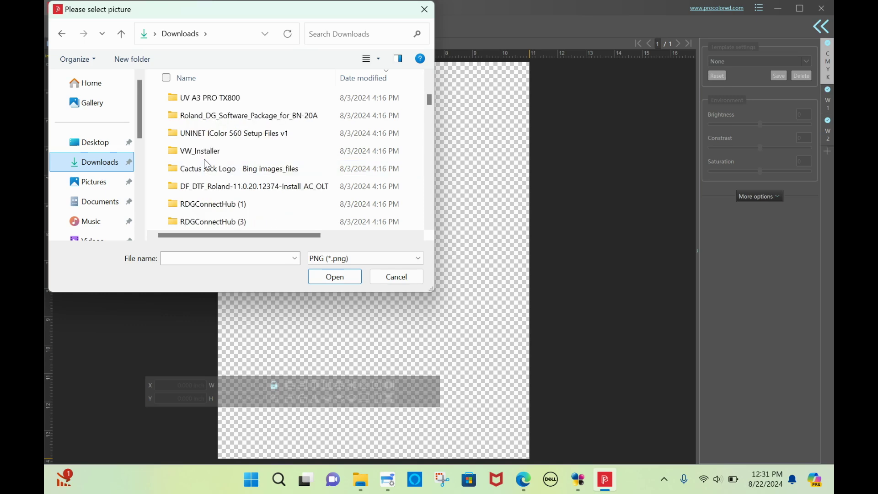
double_click(199, 170)
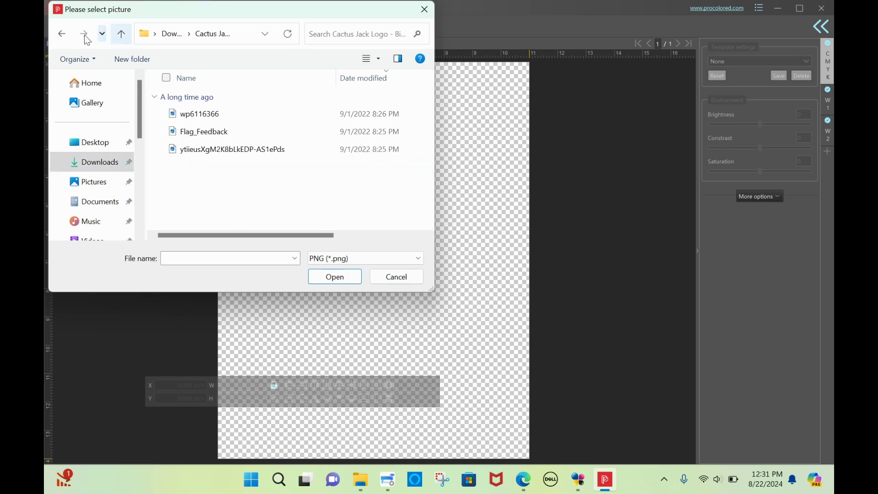
left_click(62, 33)
left_click(206, 134)
left_click(335, 277)
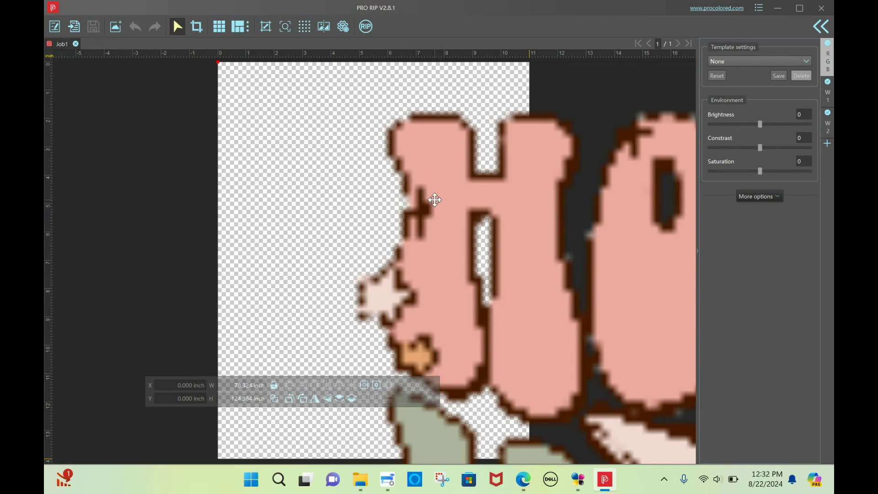
Set the artwork width to 12 inches, then resize it to about 7 by 11 inches on the page.
left_click_drag(435, 200, 194, 201)
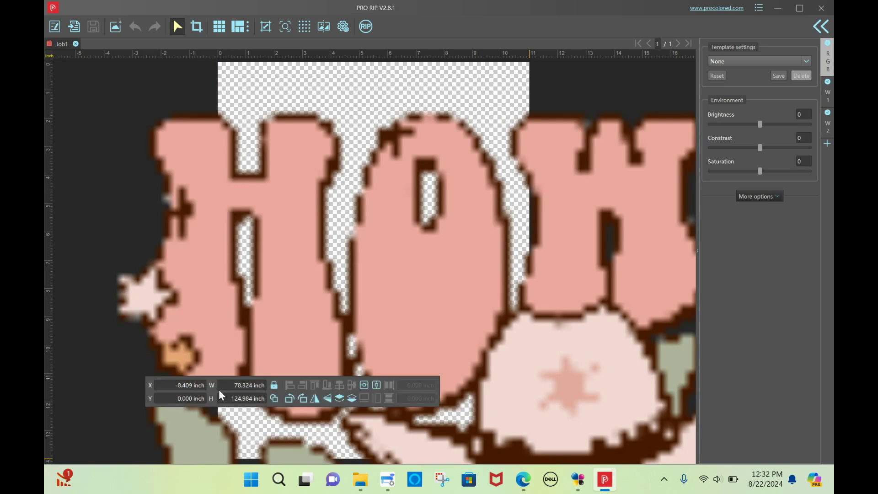
left_click(234, 382)
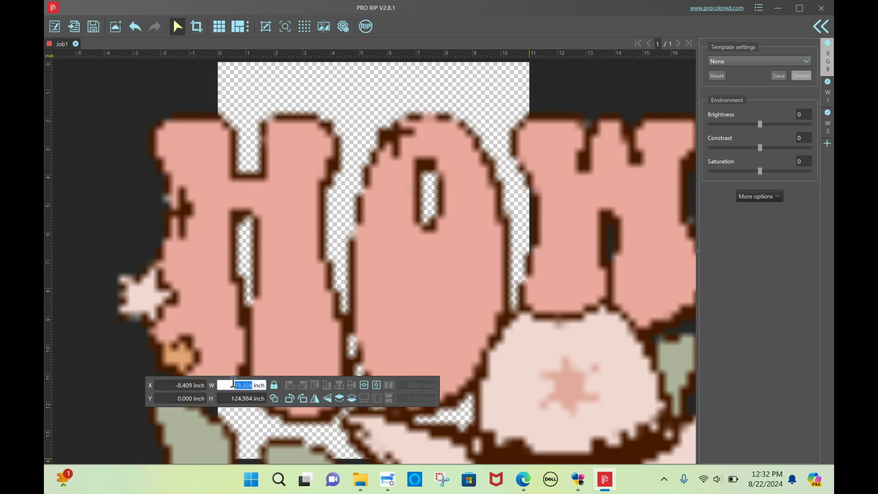
type("12")
key("Return")
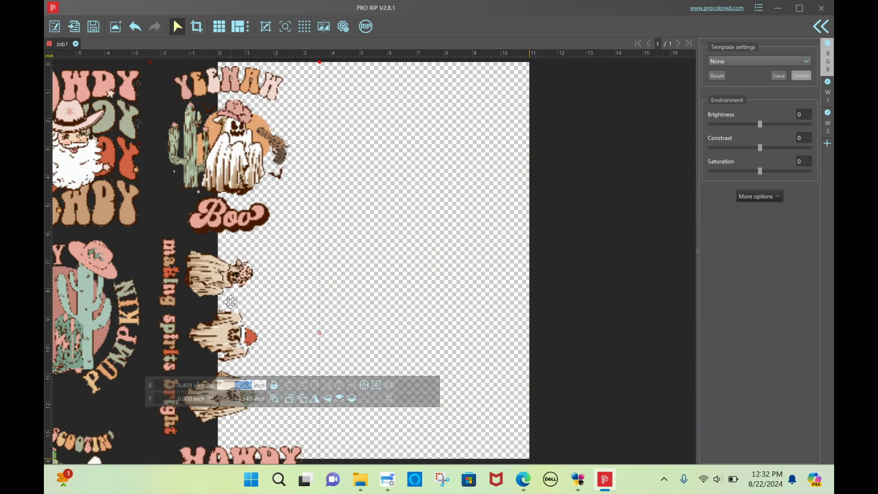
left_click_drag(233, 178, 460, 198)
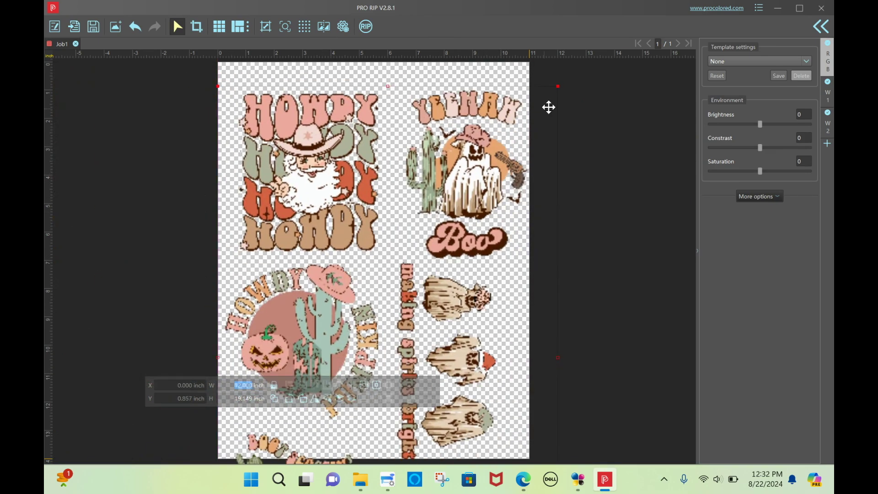
left_click_drag(555, 88, 417, 314)
left_click_drag(373, 360, 416, 156)
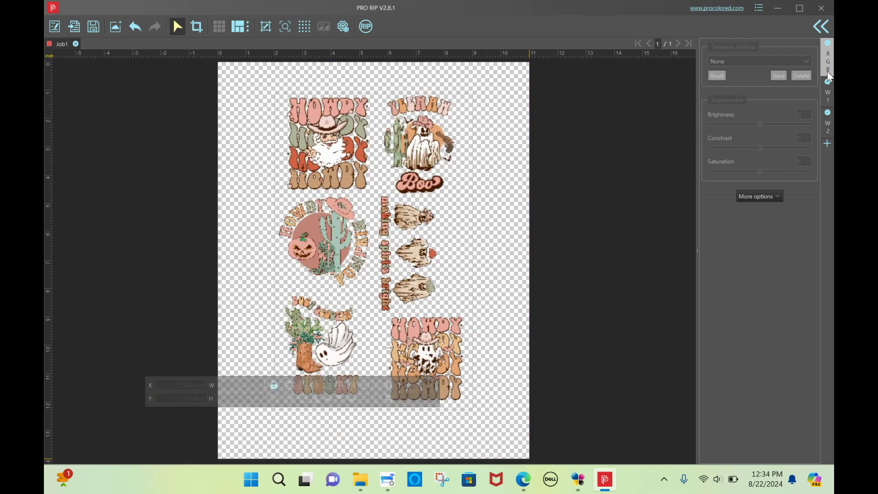
left_click(823, 27)
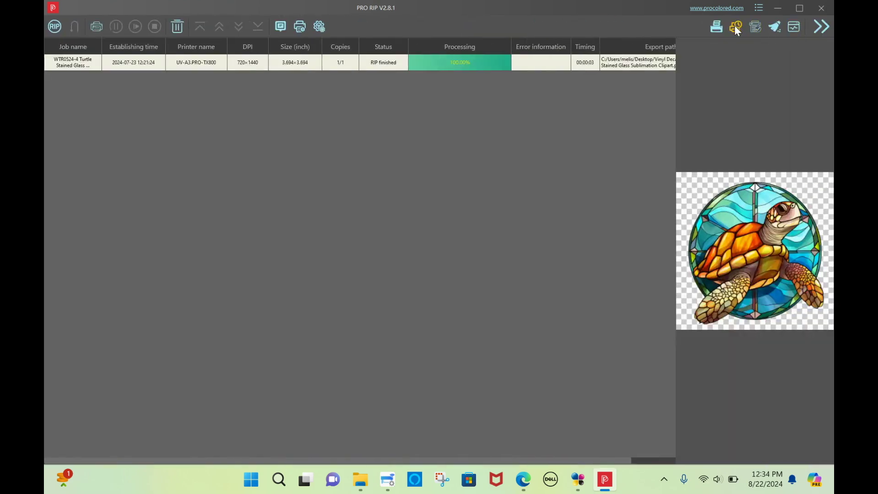
In Advanced options, browse the Prn Folder location to ProColored Software Package.
left_click(318, 27)
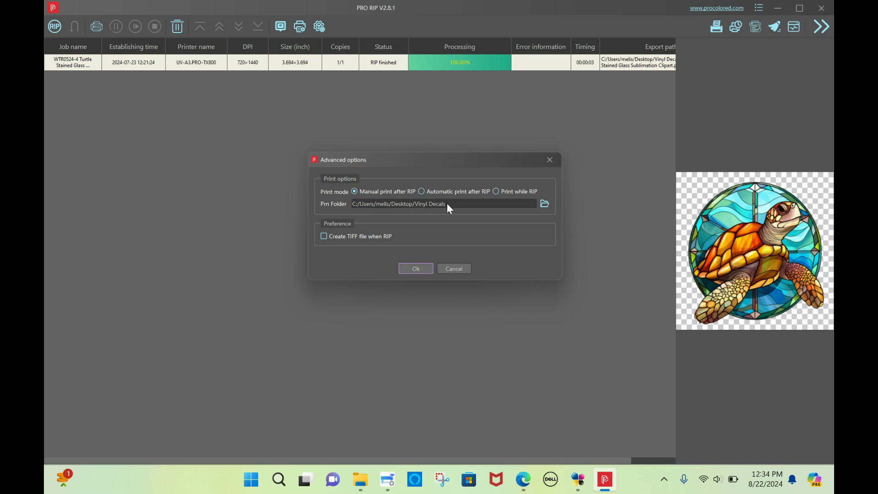
left_click(545, 204)
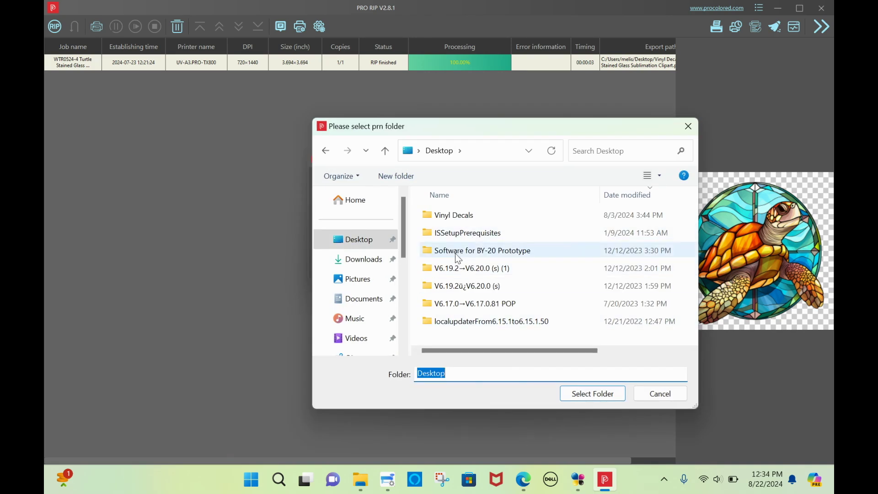
scroll(371, 317, "down", 3)
left_click(372, 316)
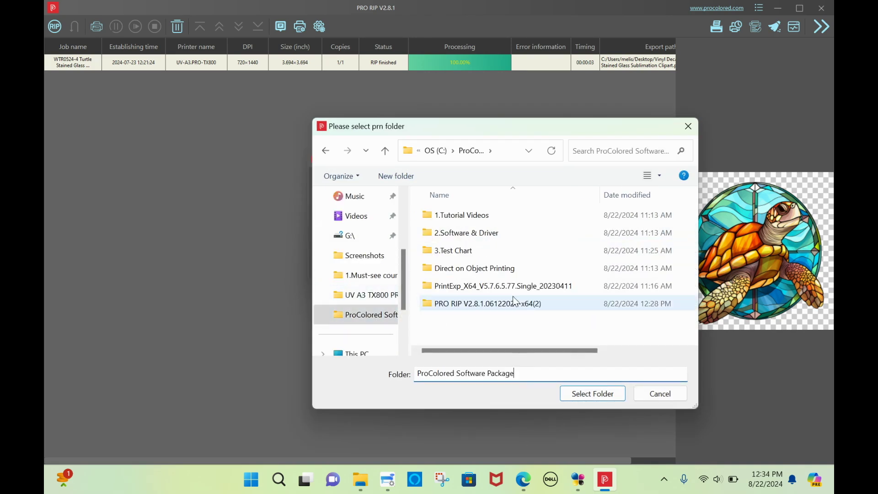
Create a new folder named 'UV RIP Images' inside ProColored Software Package.
right_click(503, 323)
mouse_move(584, 427)
left_click(632, 245)
type("RIP Images")
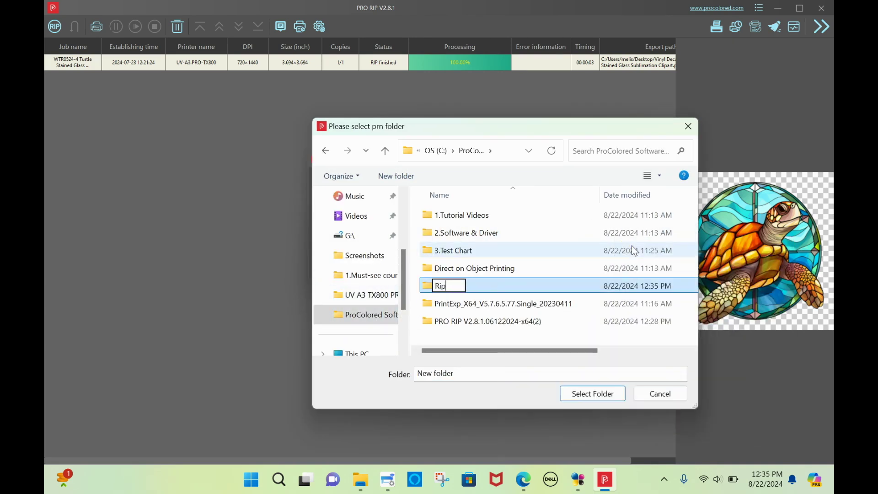
key("Home")
type("UV")
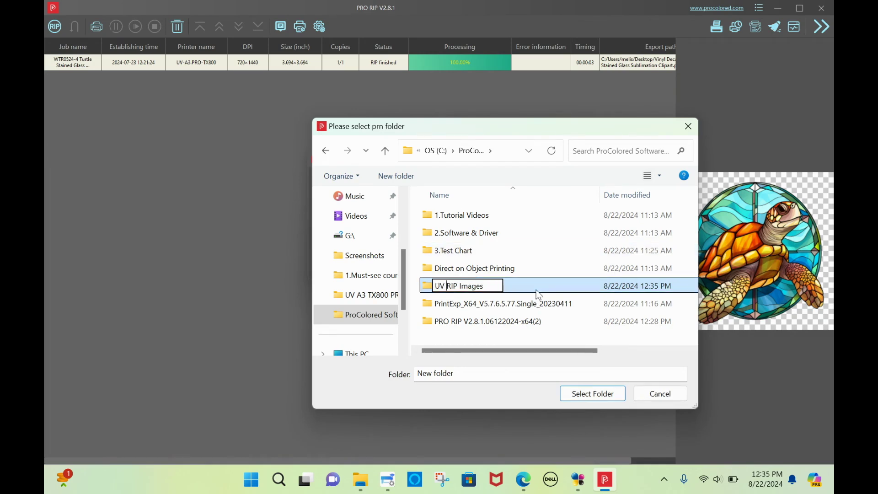
left_click(517, 290)
Select UV RIP Images as the PRN folder and save the advanced options.
left_click(471, 323)
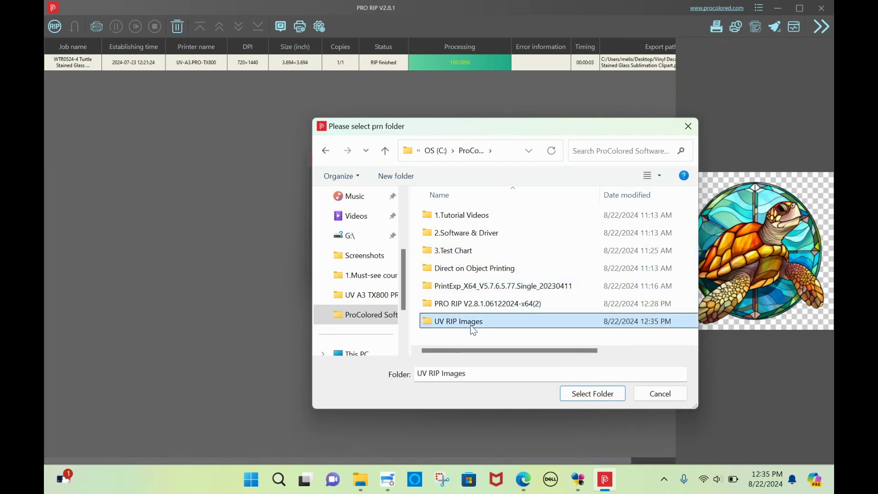
left_click(585, 399)
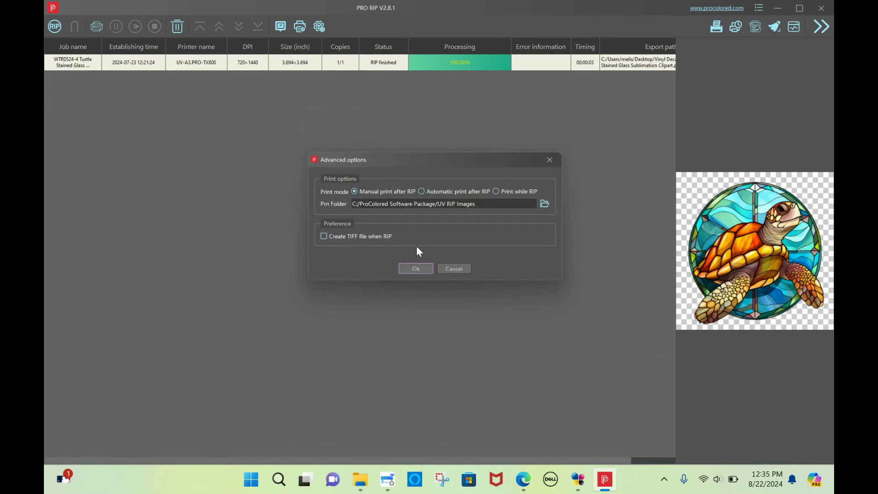
left_click(414, 270)
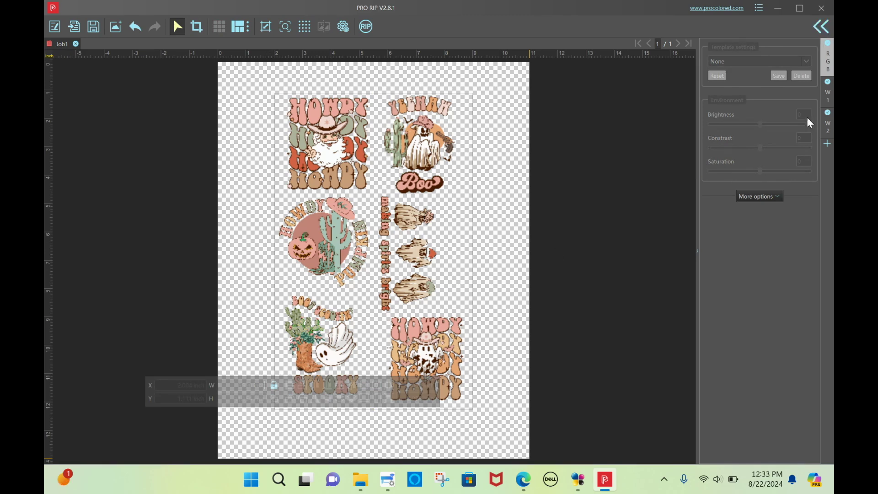
Switch the first white layer to Invaginate, then show W2's 0.20 mm Extend settings and begin saving a template.
left_click(828, 100)
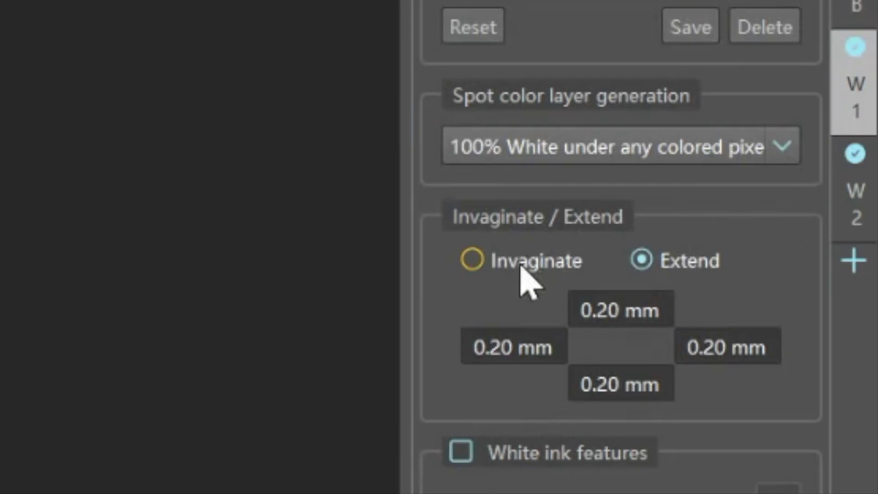
left_click(521, 268)
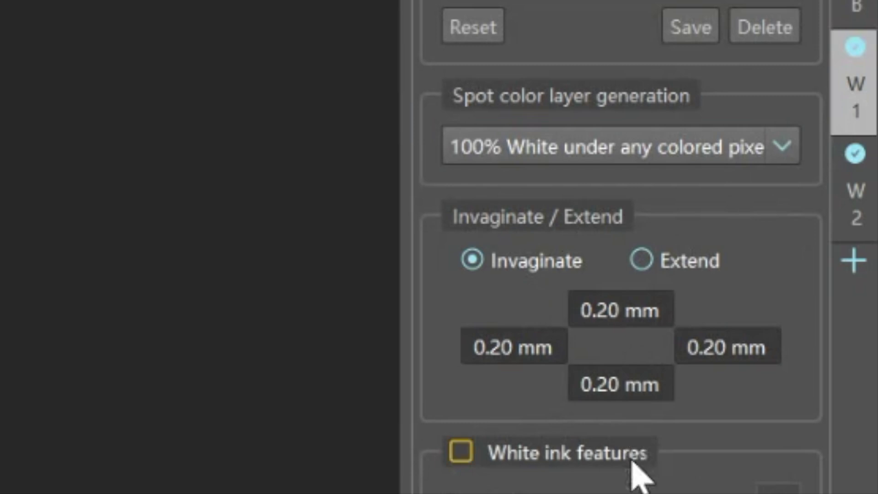
left_click(867, 213)
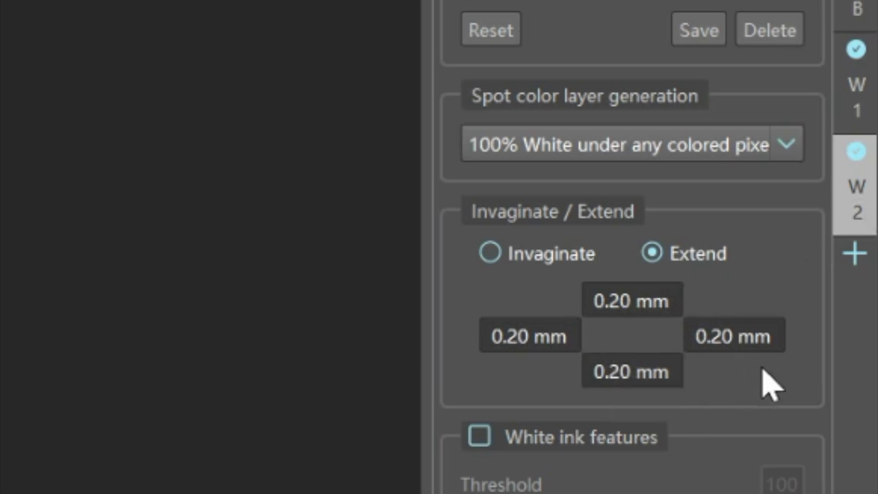
left_click(693, 33)
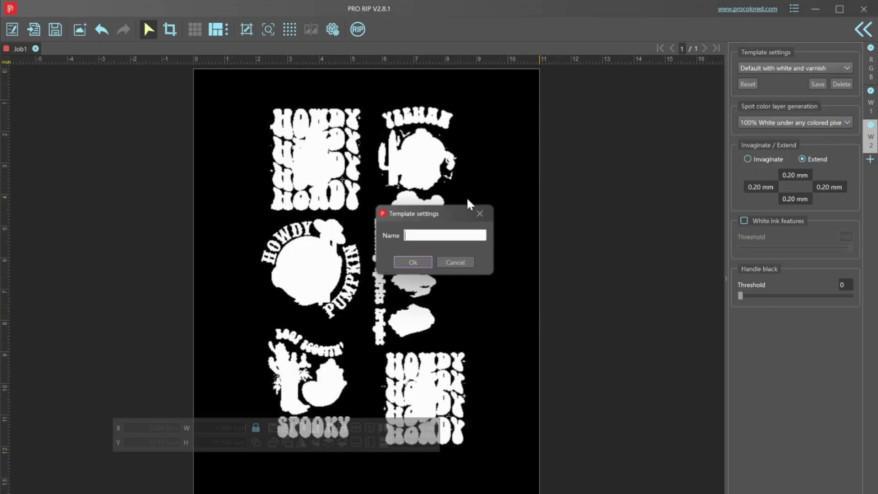
Name the template 'White and Varnish', check the saved list, and return to the RGB layer.
type("White and Varnish")
left_click(411, 262)
left_click(755, 68)
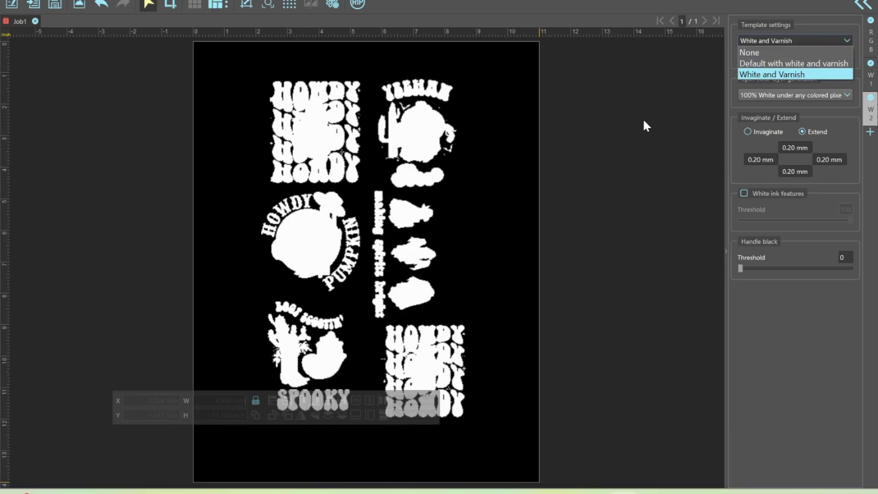
left_click(643, 121)
left_click(869, 44)
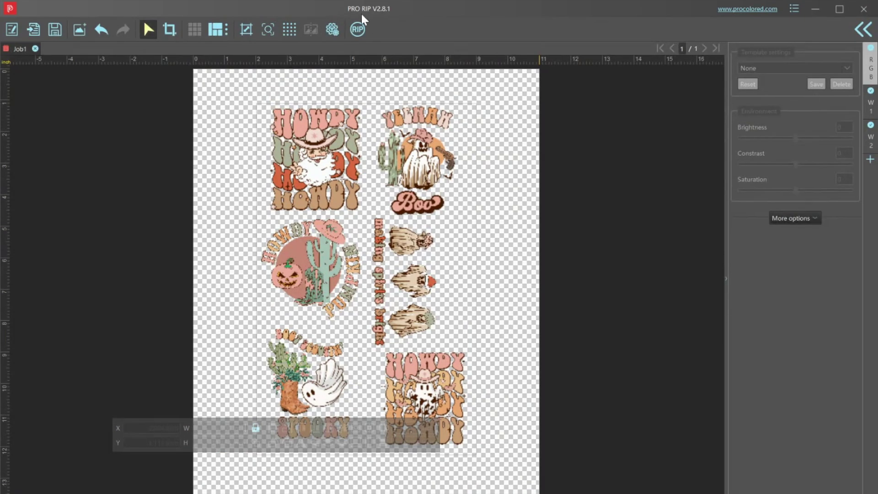
In the RIP dialog, set the driver resolution to V720x1440dpi.
left_click(358, 29)
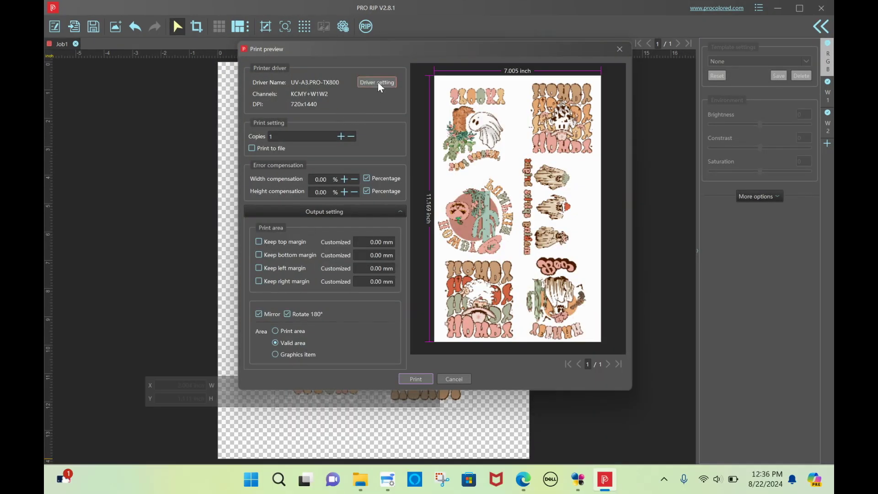
left_click(379, 81)
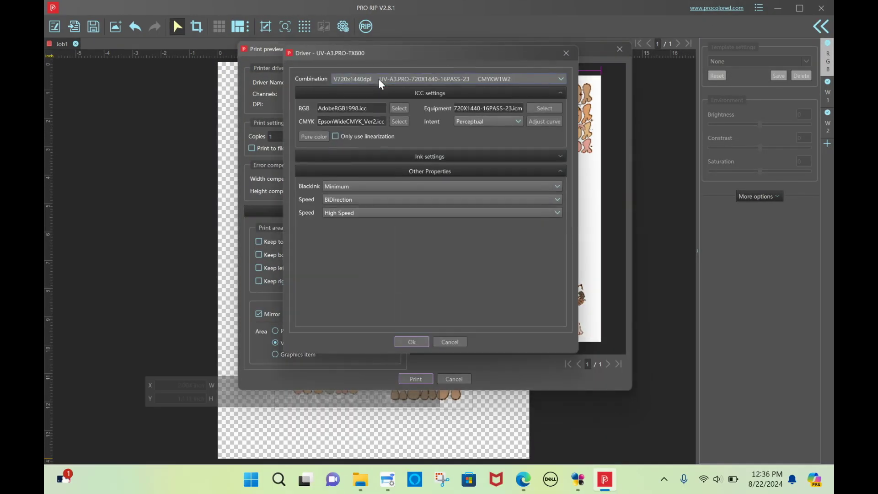
left_click(378, 79)
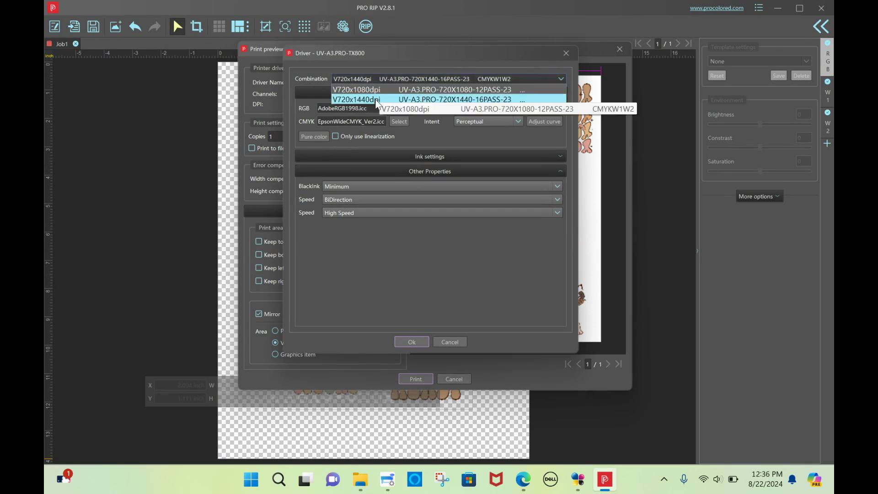
left_click(380, 99)
left_click(412, 342)
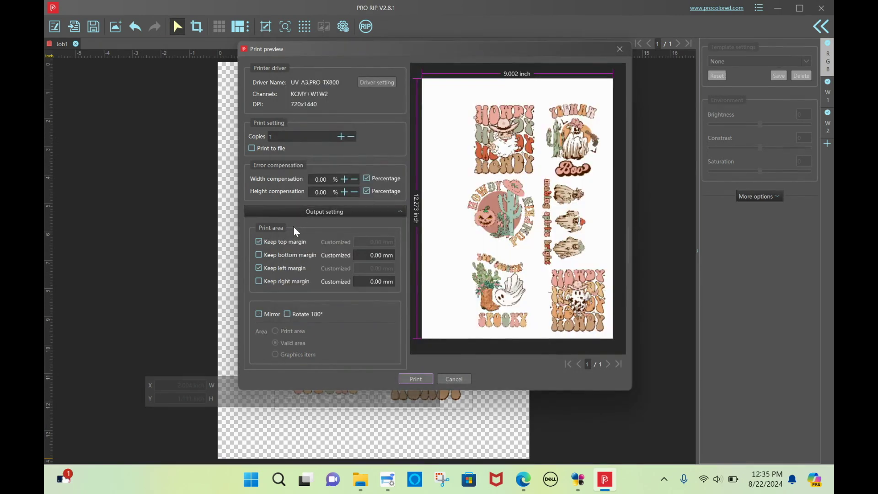
Drop the top and left margins, enable Mirror and Rotate 180°, and rip the gang sheet.
left_click(260, 243)
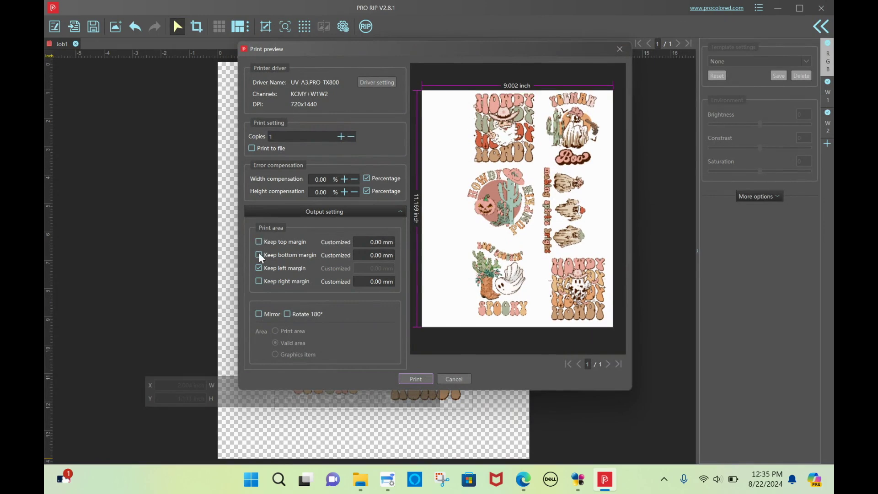
left_click(257, 268)
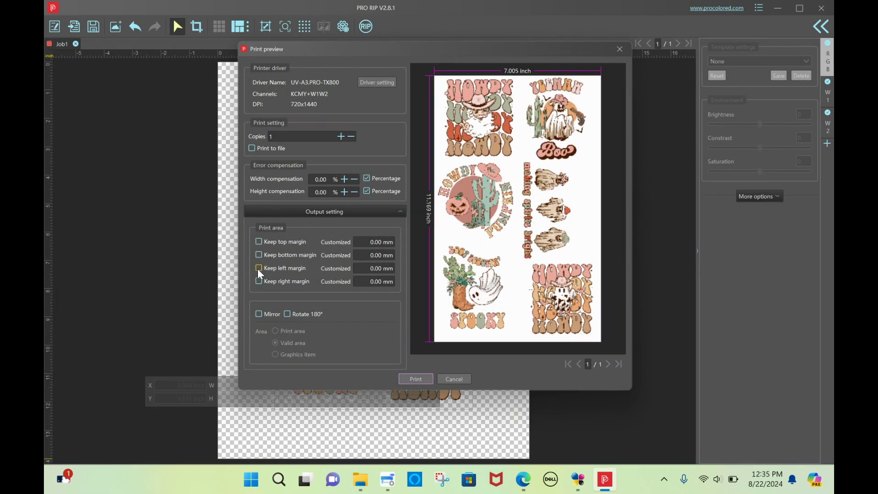
left_click(259, 315)
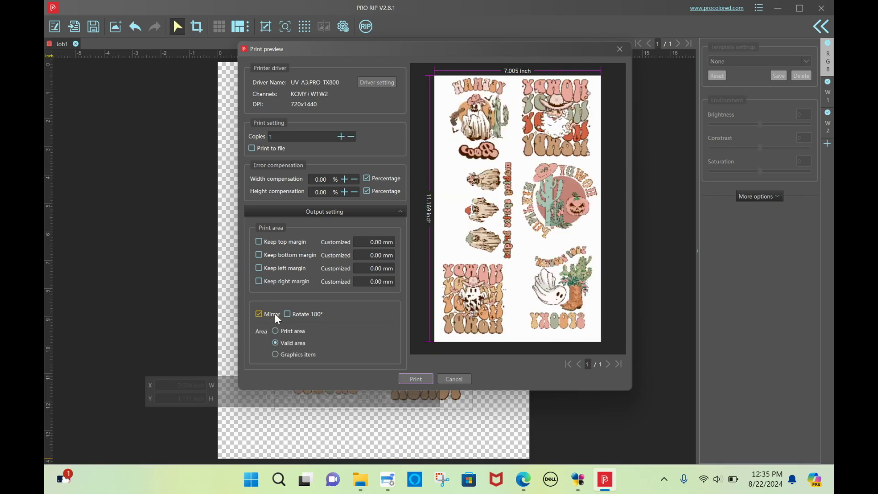
left_click(287, 314)
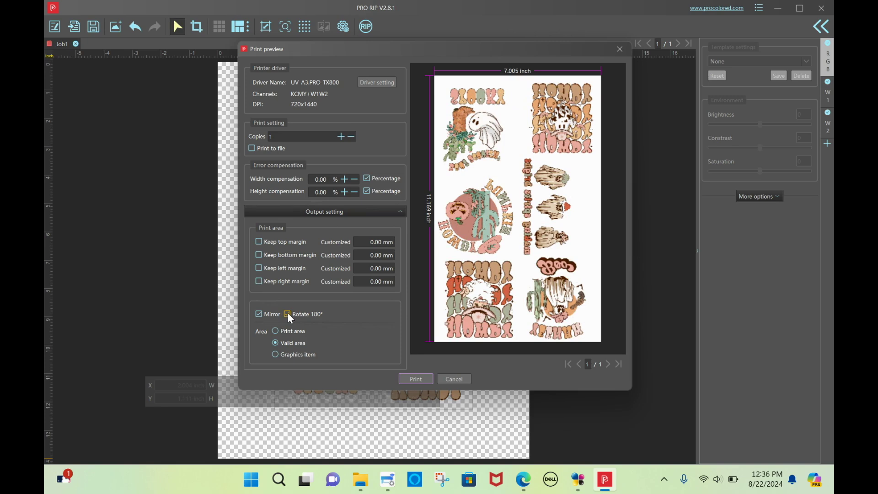
left_click(414, 380)
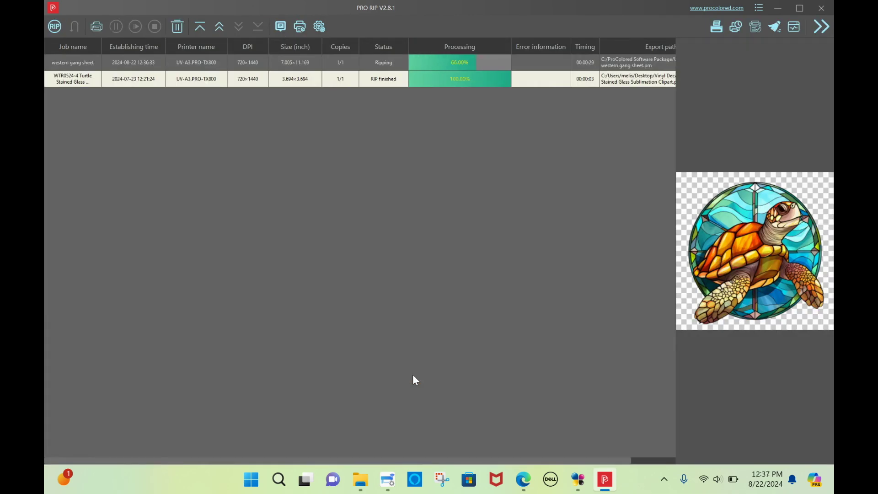
Open UV RIP Images in File Explorer to confirm western gang sheet.prn, then bring up PrintExp.
left_click(361, 489)
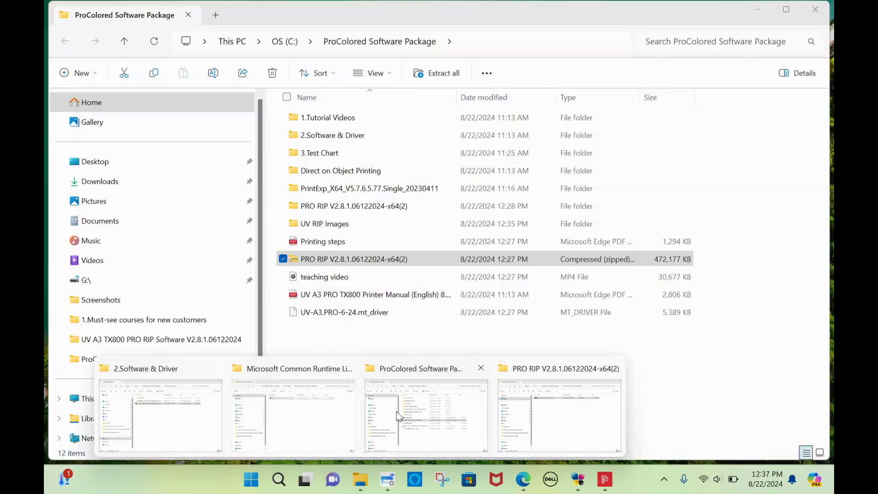
left_click(398, 415)
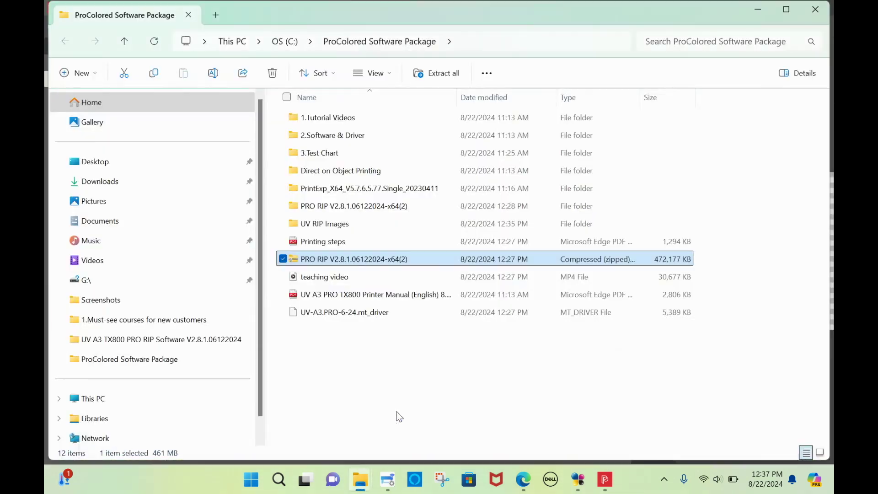
double_click(358, 223)
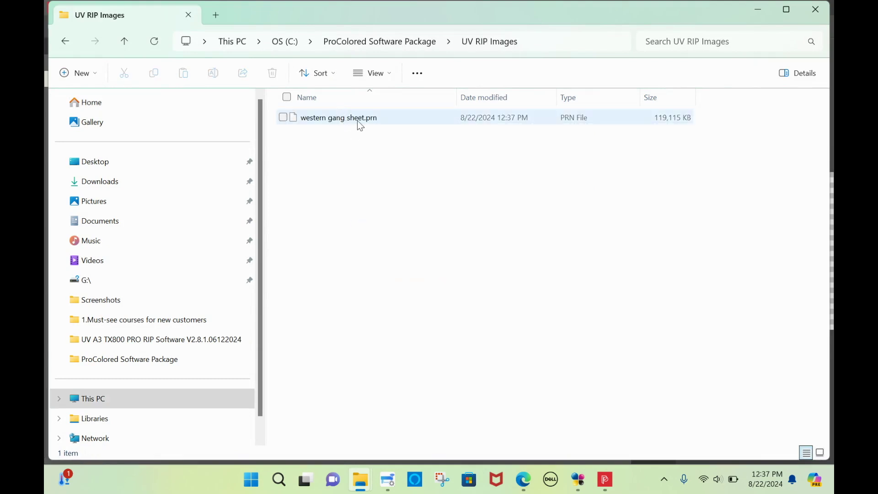
left_click(581, 484)
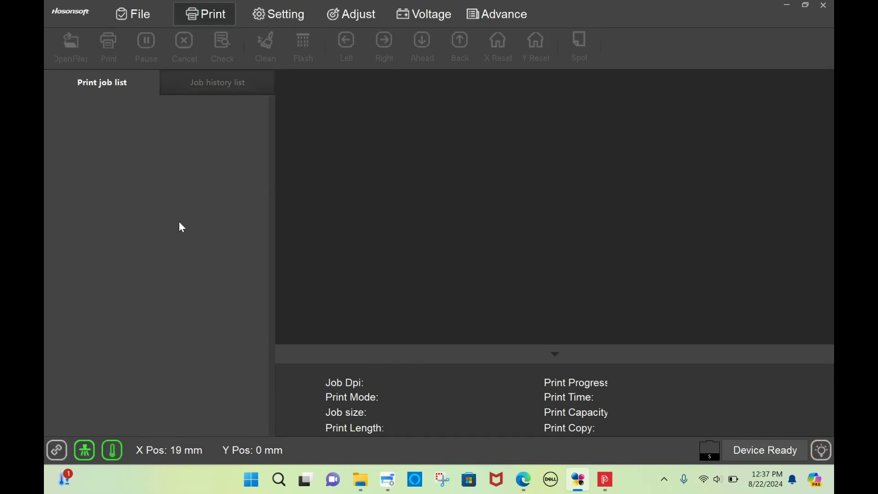
In PrintExp's File view, open ProColored Software Package > UV RIP Images and add western gang sheet.prn to the job list.
left_click(134, 18)
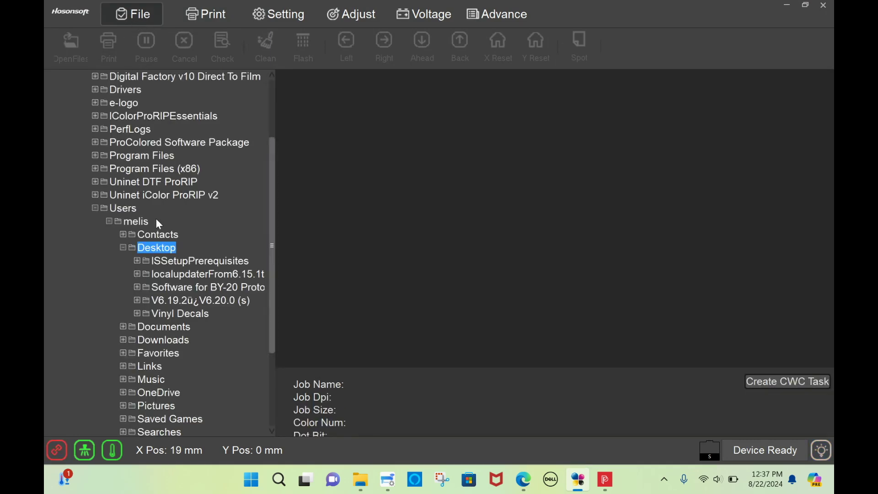
scroll(156, 224, "up", 3)
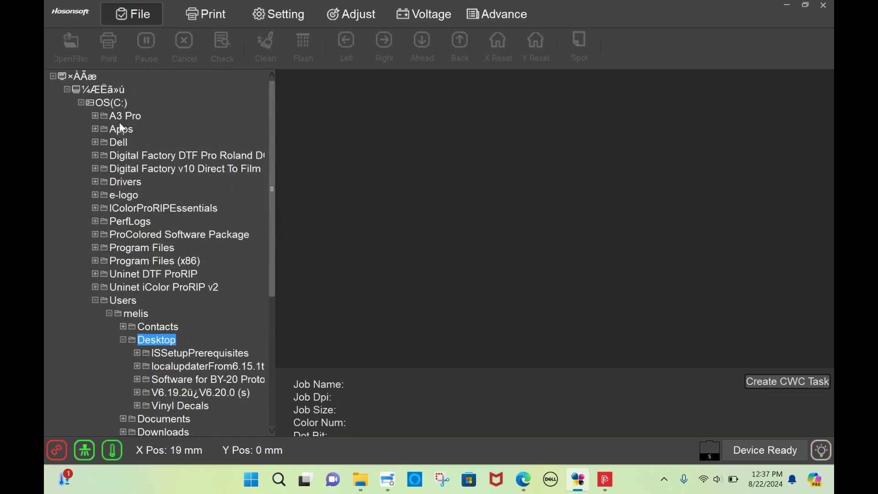
left_click(126, 234)
left_click(96, 235)
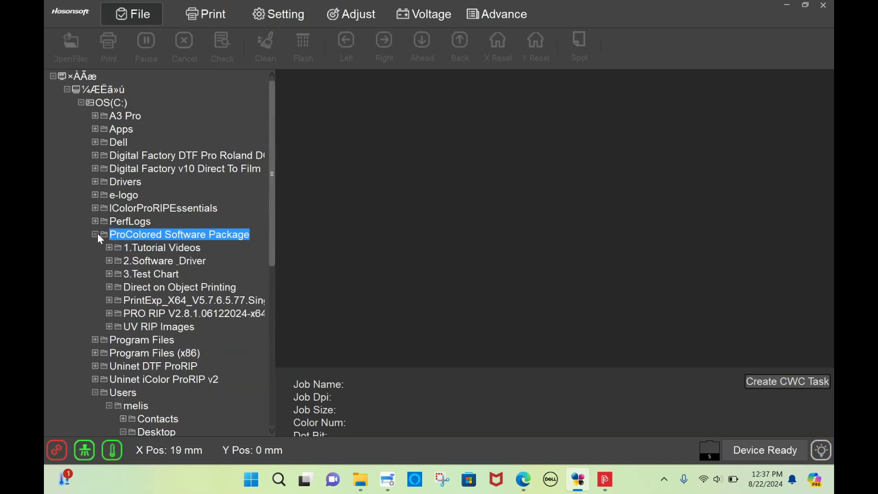
left_click(110, 326)
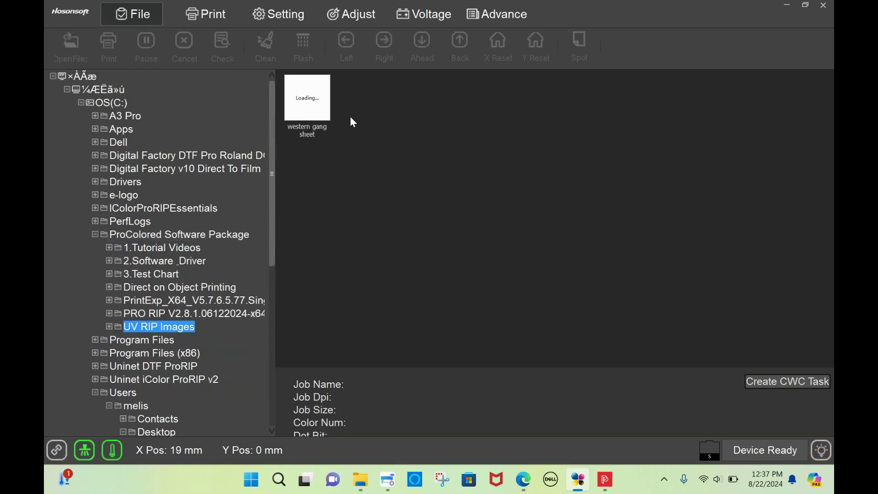
double_click(315, 108)
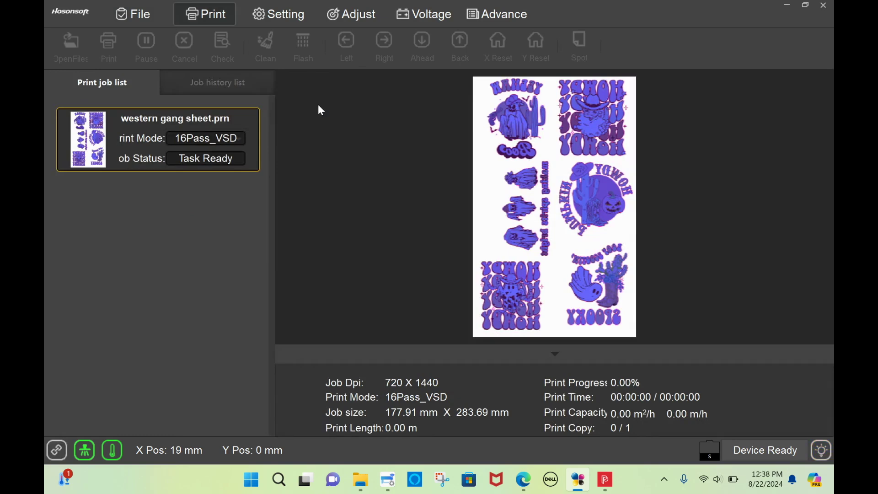